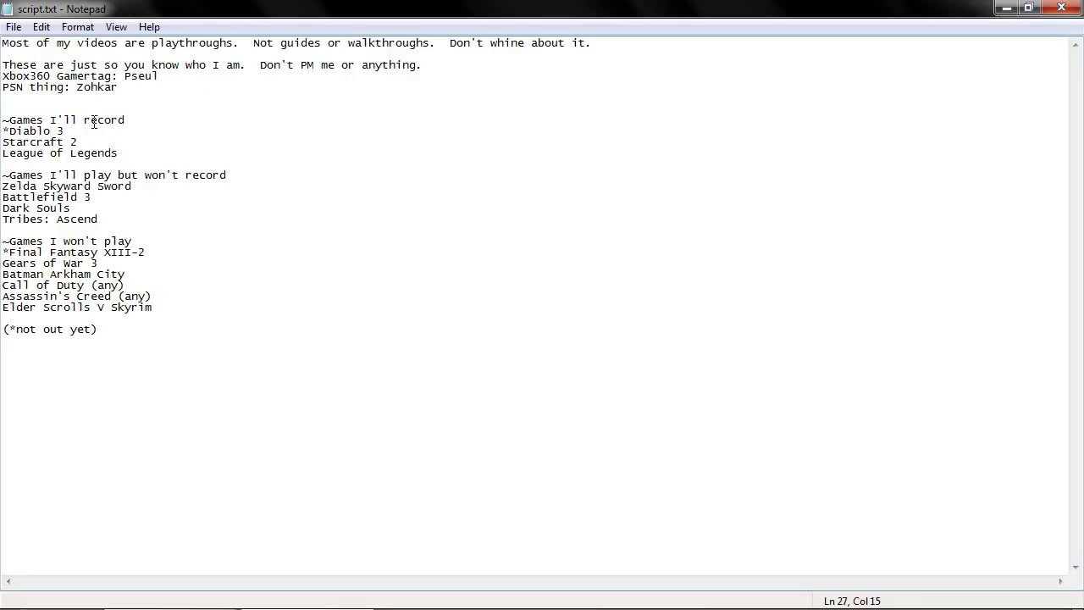
# - Highlight the three ~Games headings, then the Zelda Skyward Sword and Battlefield 3 entries beneath them
pyautogui.moveTo(22, 122); pyautogui.dragTo(138, 120)
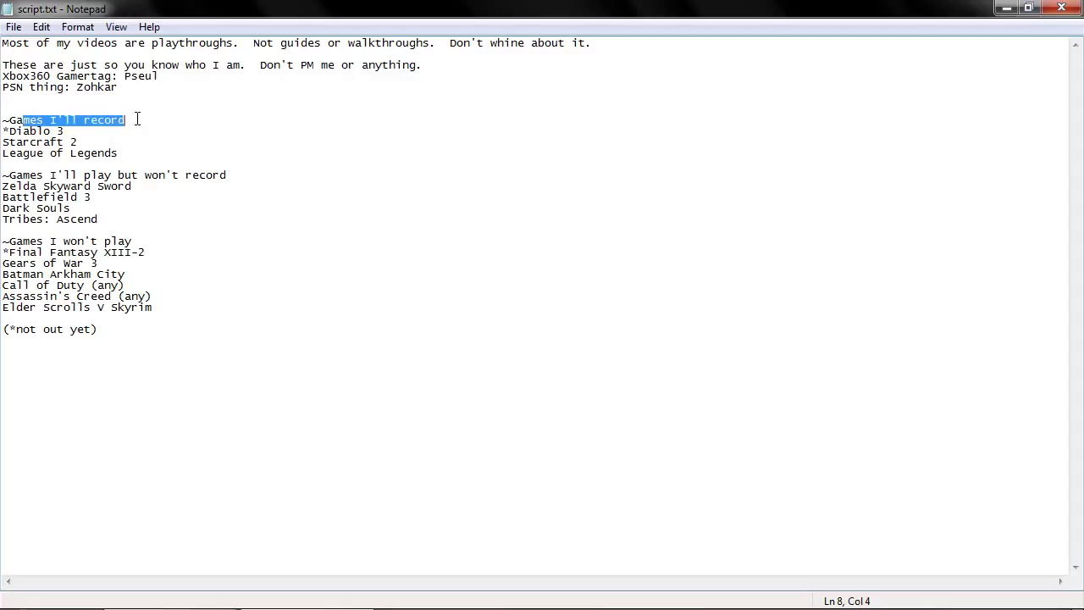
pyautogui.moveTo(269, 174); pyautogui.dragTo(11, 172)
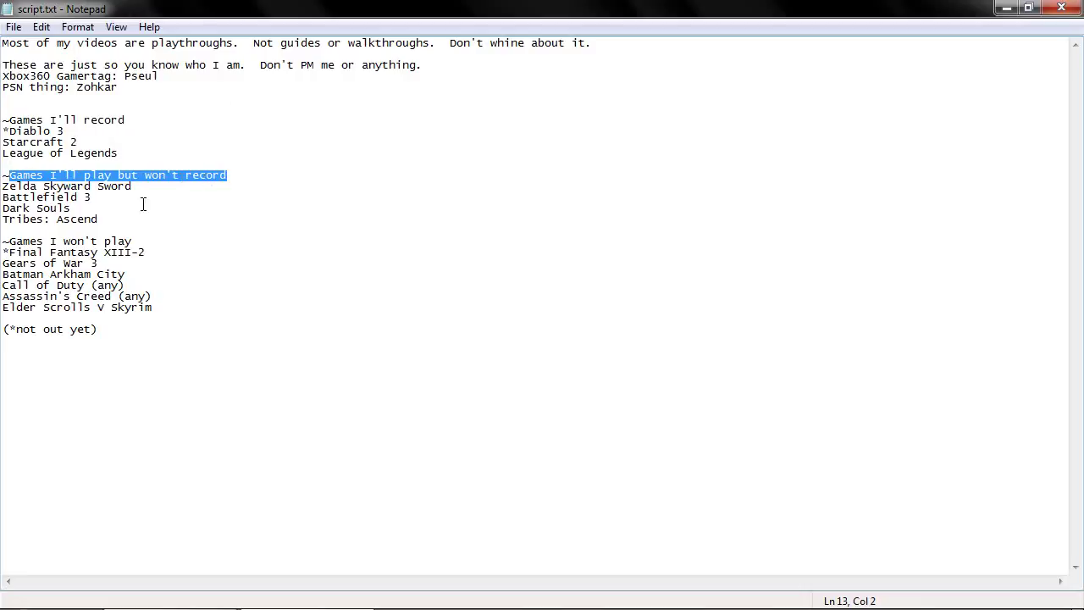
pyautogui.moveTo(16, 241); pyautogui.dragTo(133, 240)
pyautogui.click(212, 252)
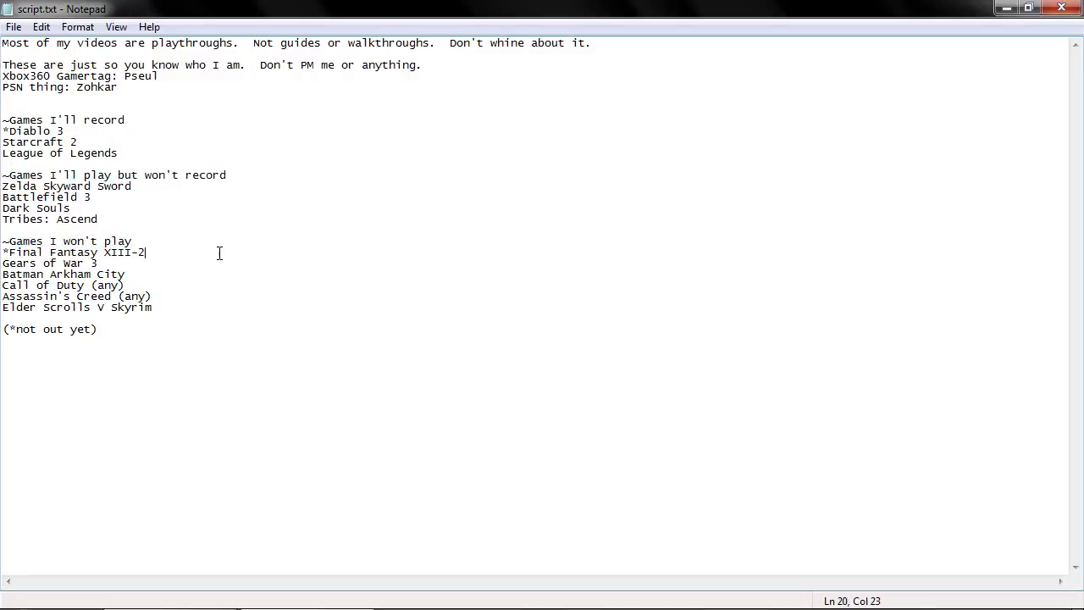
pyautogui.click(138, 186)
pyautogui.moveTo(138, 186); pyautogui.dragTo(3, 188)
pyautogui.click(215, 284)
pyautogui.moveTo(143, 190); pyautogui.dragTo(2, 190)
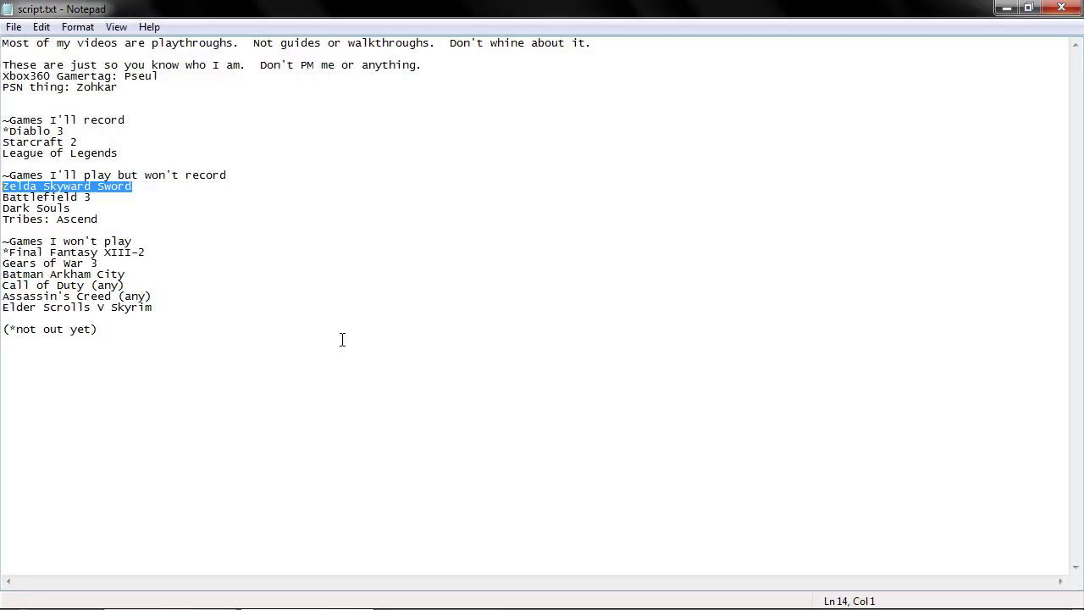
# - Select all three game lists, then check the Elder Scrolls V Skyrim and Call of Duty (any) entries
pyautogui.moveTo(314, 365); pyautogui.dragTo(114, 155)
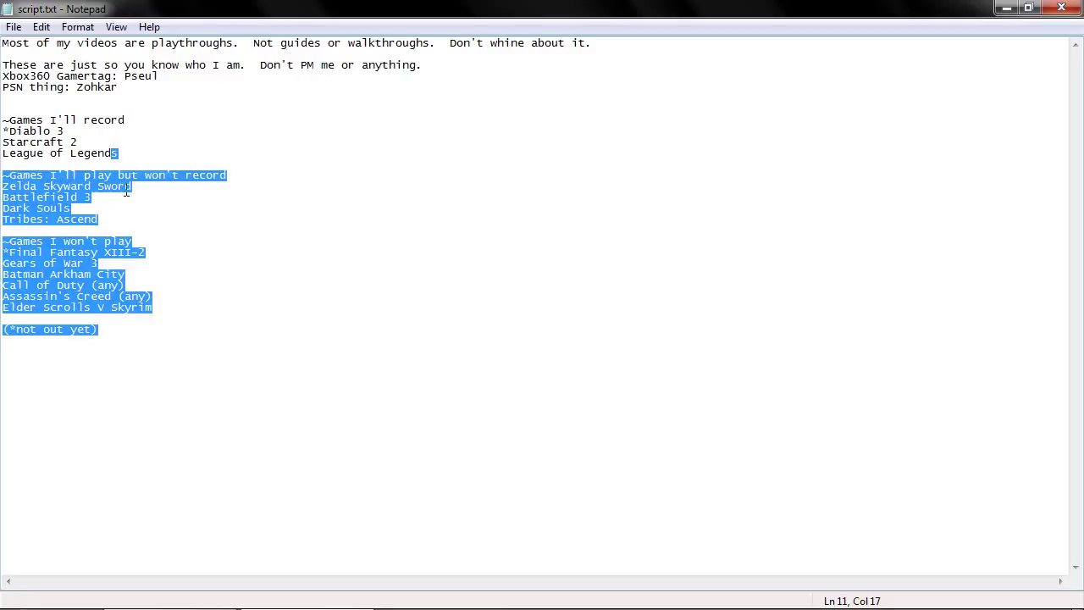
pyautogui.click(126, 191)
pyautogui.click(259, 339)
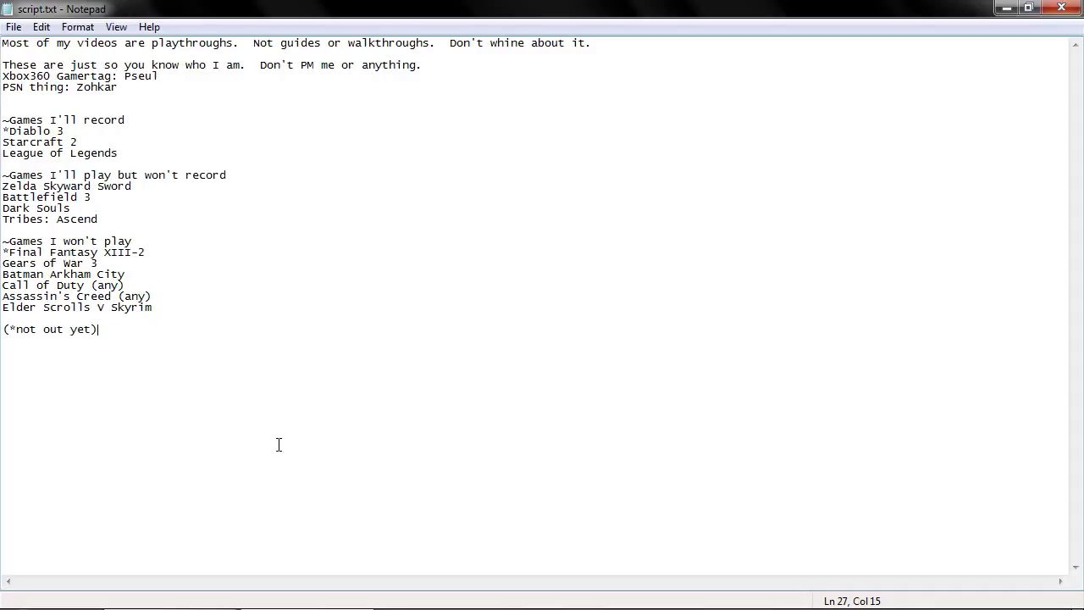
pyautogui.moveTo(5, 593)
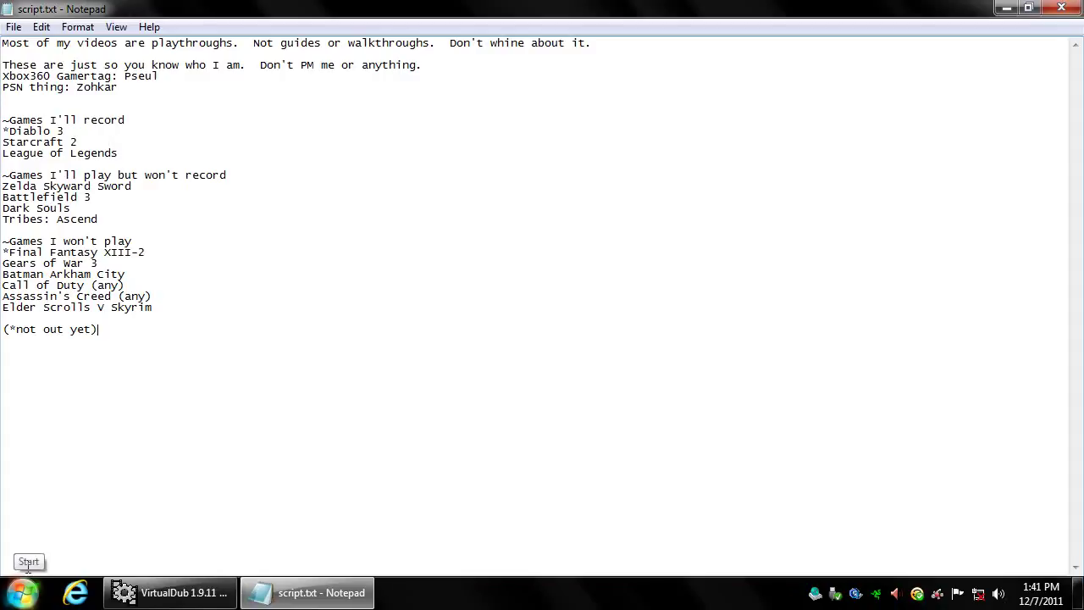
pyautogui.moveTo(254, 377); pyautogui.dragTo(114, 334)
pyautogui.click(189, 293)
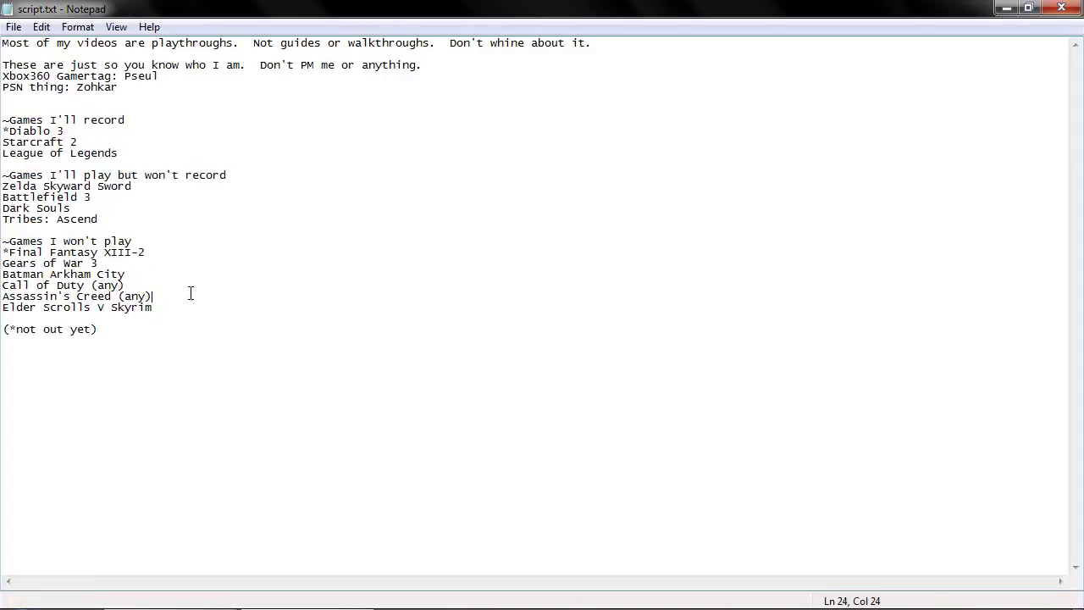
pyautogui.click(194, 303)
pyautogui.click(194, 287)
# - Select the Zelda Skyward Sword and Battlefield 3 lines in the play-but-won't-record list
pyautogui.moveTo(141, 186); pyautogui.dragTo(2, 187)
pyautogui.click(97, 185)
pyautogui.moveTo(158, 182); pyautogui.dragTo(7, 189)
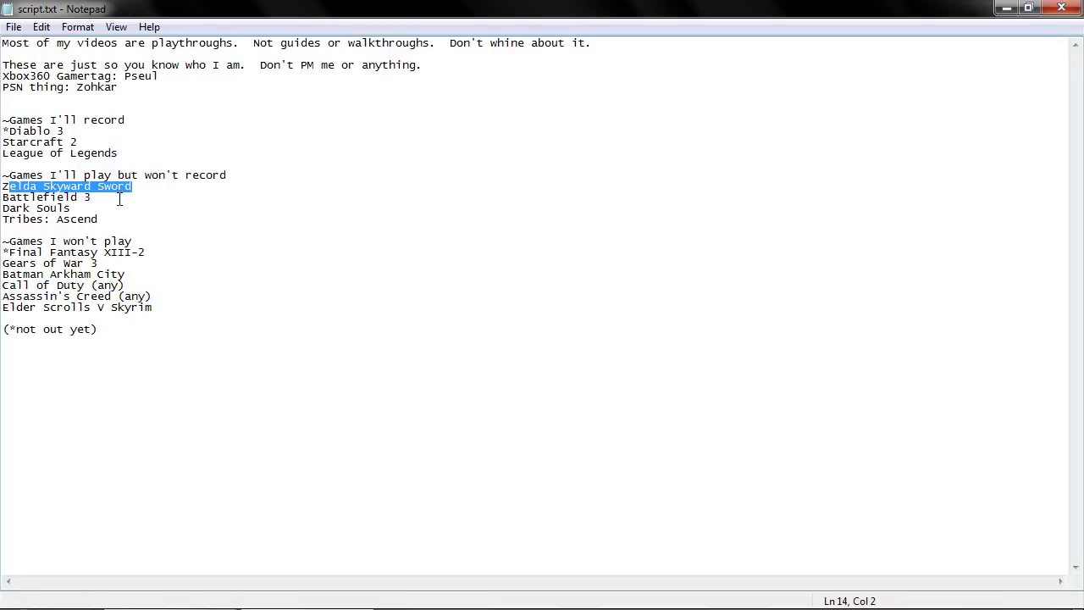
pyautogui.moveTo(120, 199); pyautogui.dragTo(2, 198)
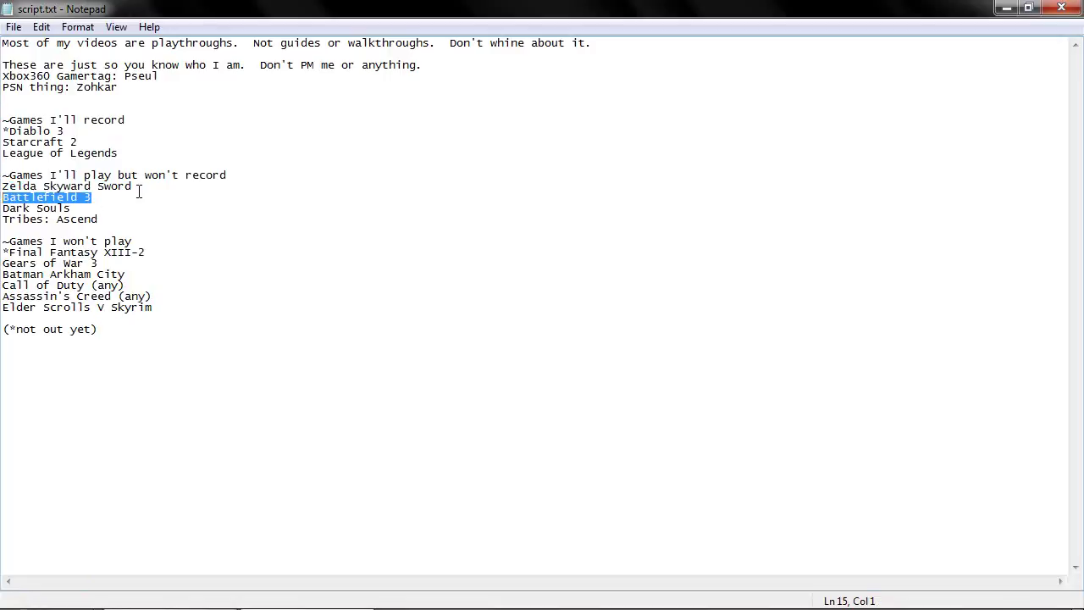
pyautogui.click(100, 196)
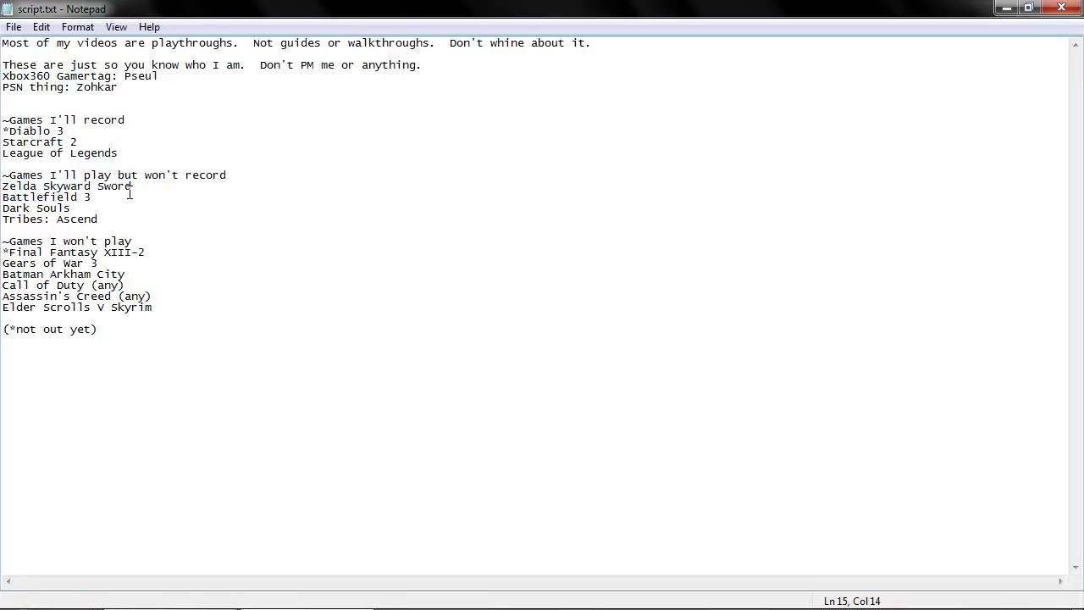
pyautogui.moveTo(124, 197); pyautogui.dragTo(7, 193)
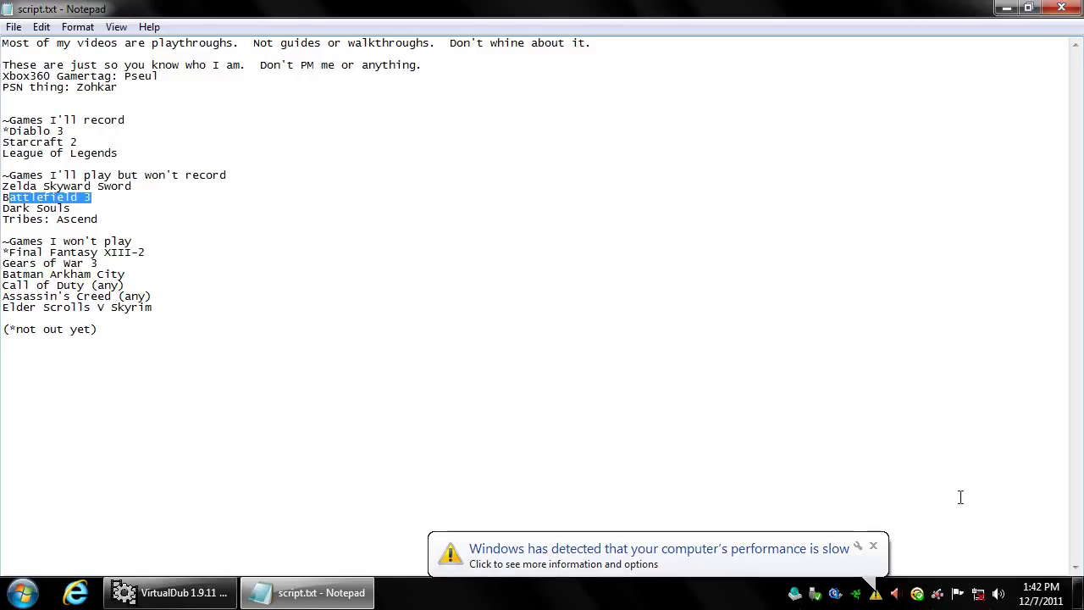
# - Dismiss the slow-performance notice, return to the Dark Souls entry, and resize the Notepad window
pyautogui.click(874, 551)
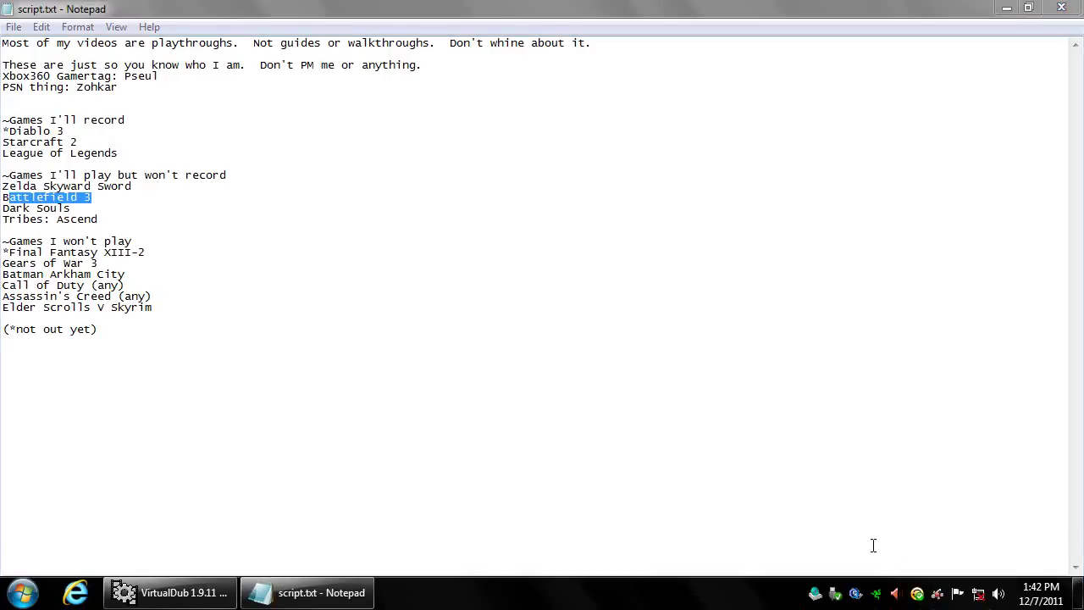
pyautogui.click(285, 302)
pyautogui.click(134, 208)
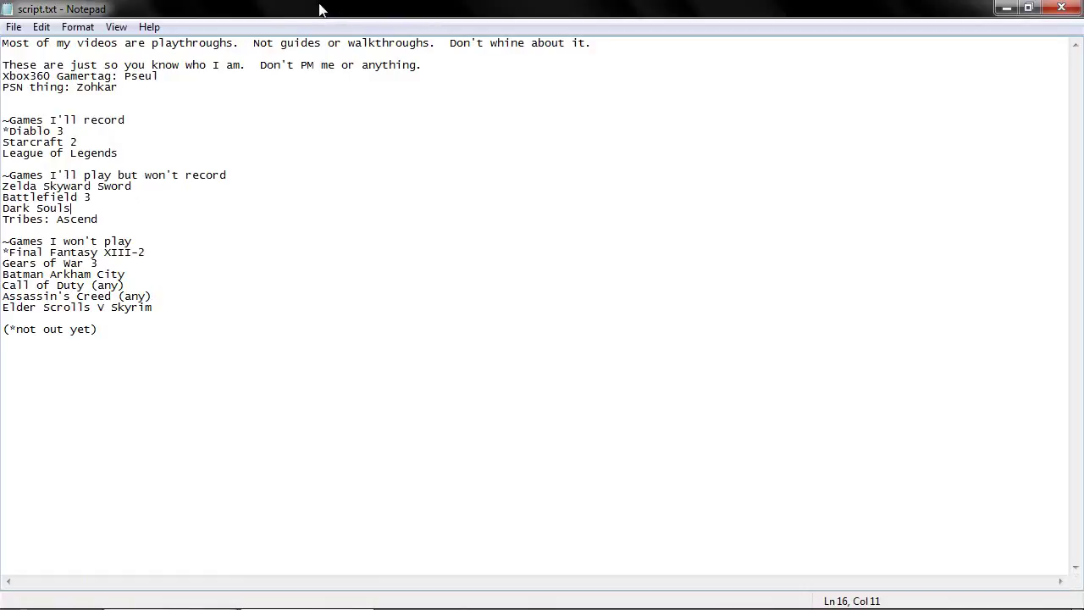
pyautogui.moveTo(320, 8); pyautogui.dragTo(0, 123)
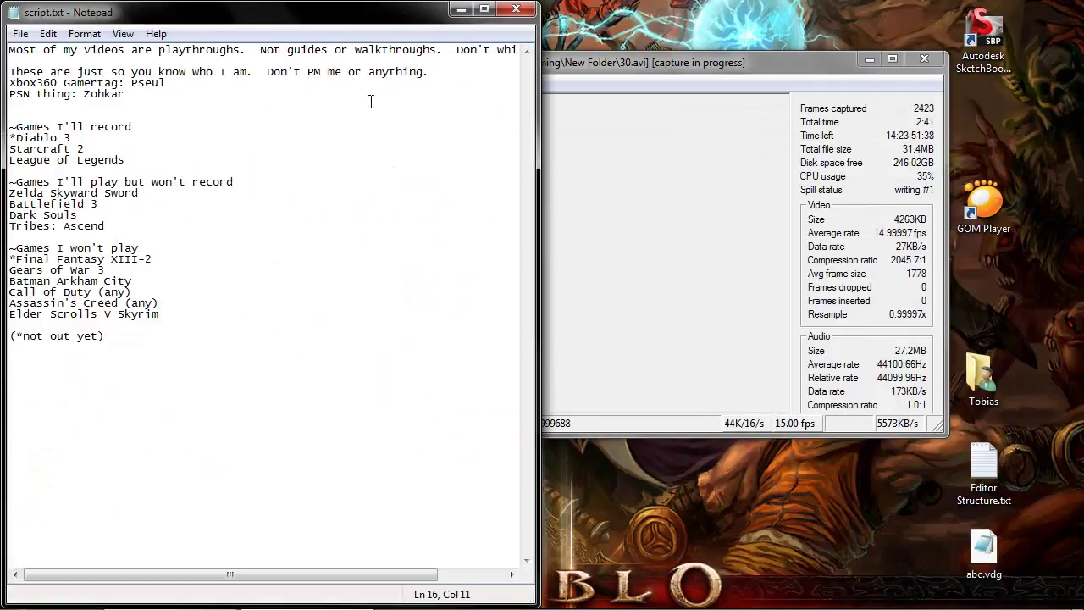
pyautogui.moveTo(396, 15); pyautogui.dragTo(657, 0)
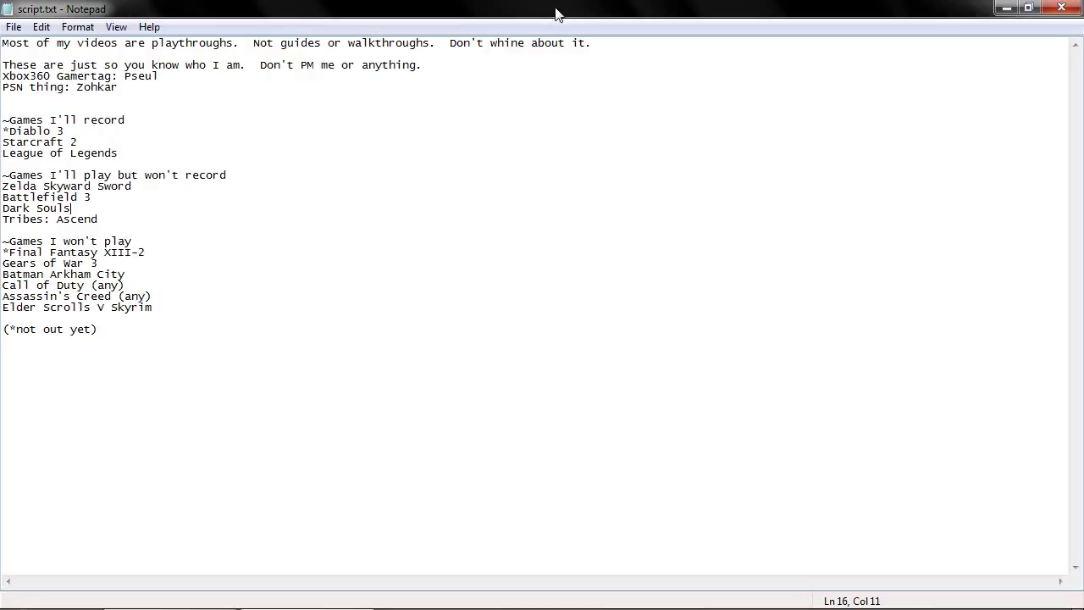
# - Briefly show and re-hide the video capture window, then maximize Notepad again
pyautogui.moveTo(472, 10); pyautogui.dragTo(585, 179)
pyautogui.click(882, 59)
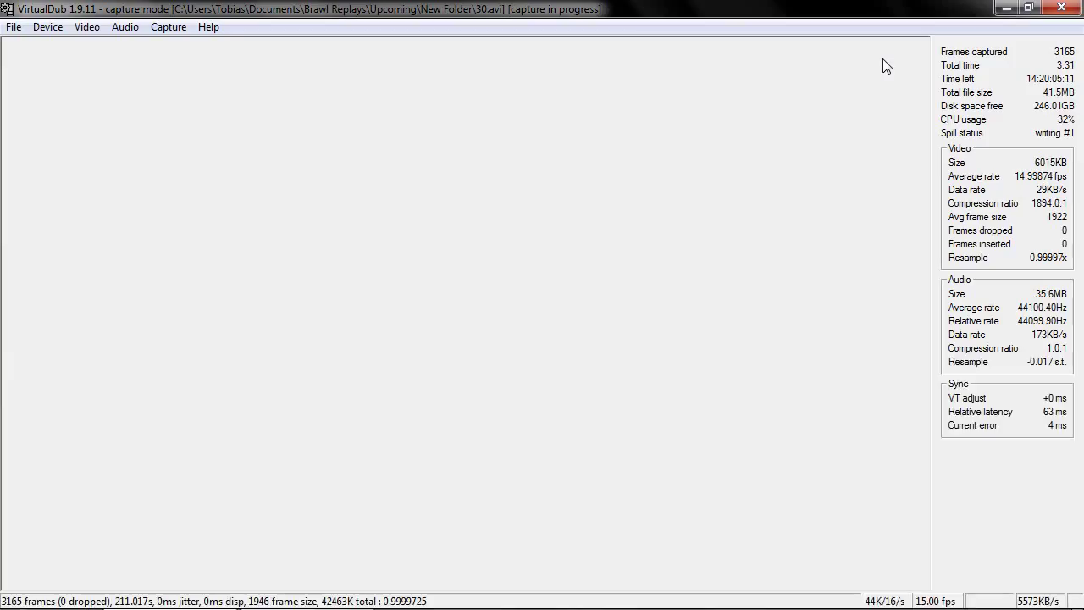
pyautogui.click(1005, 8)
pyautogui.moveTo(742, 167); pyautogui.dragTo(1083, 237)
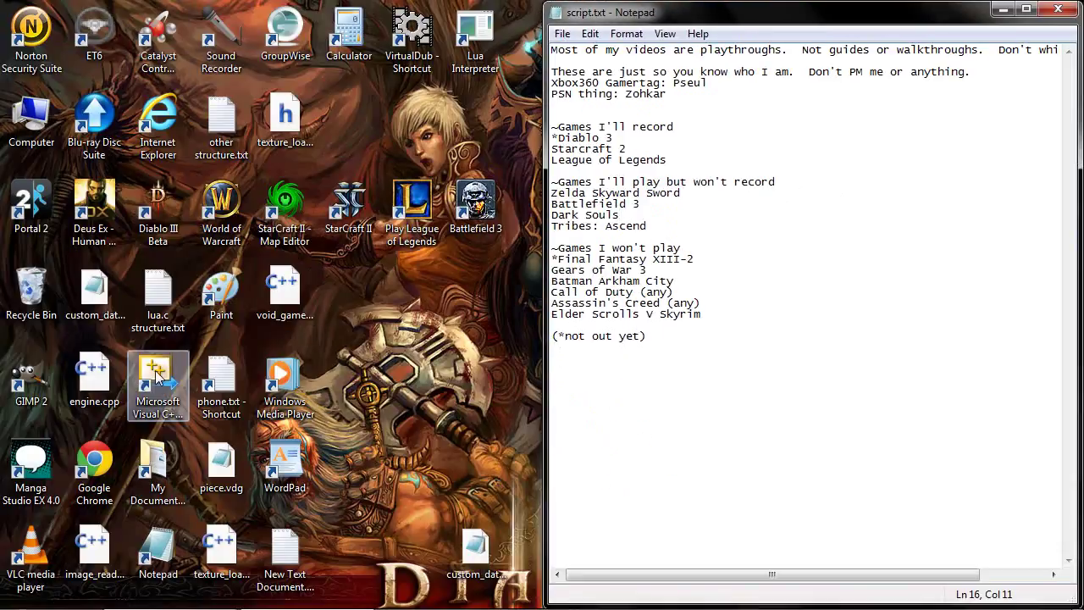
pyautogui.moveTo(733, 14); pyautogui.dragTo(593, 1)
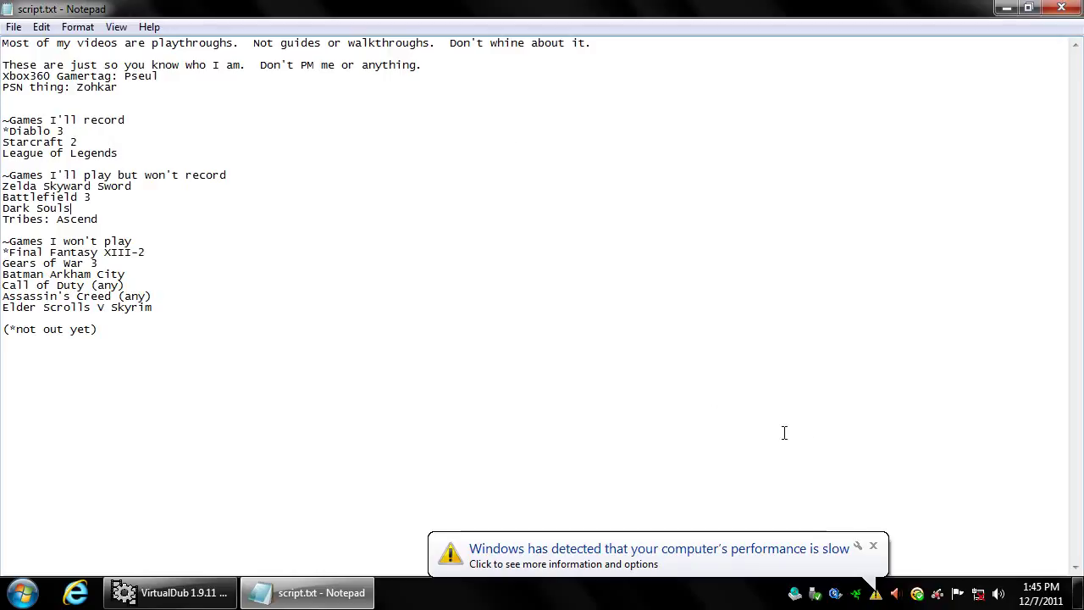
# - Dismiss the slow-performance notices, then select the second and third game lists and the last three entries
pyautogui.click(873, 549)
pyautogui.click(571, 387)
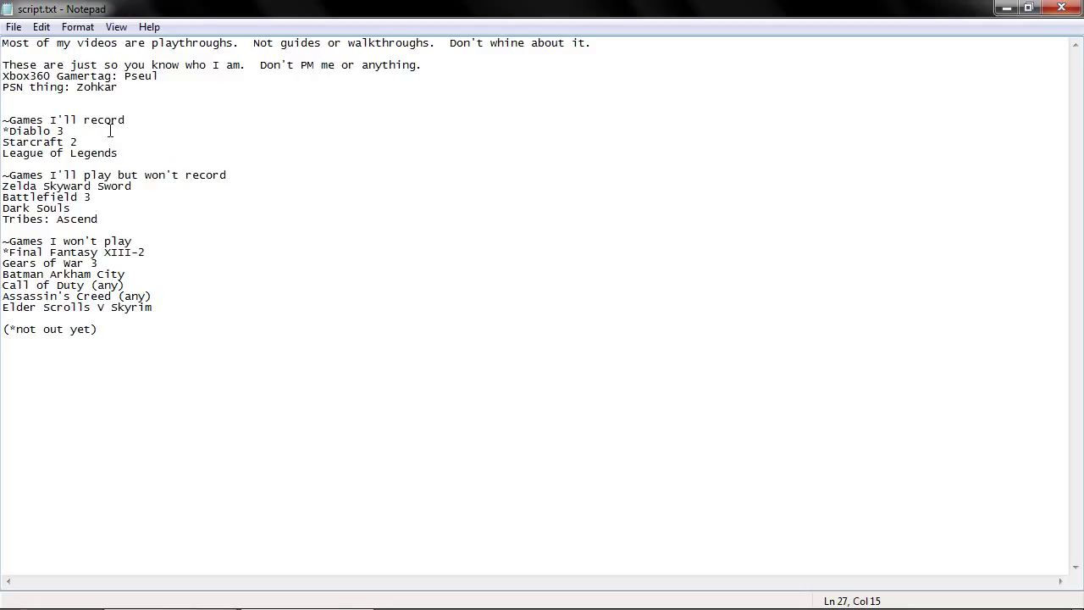
pyautogui.click(164, 144)
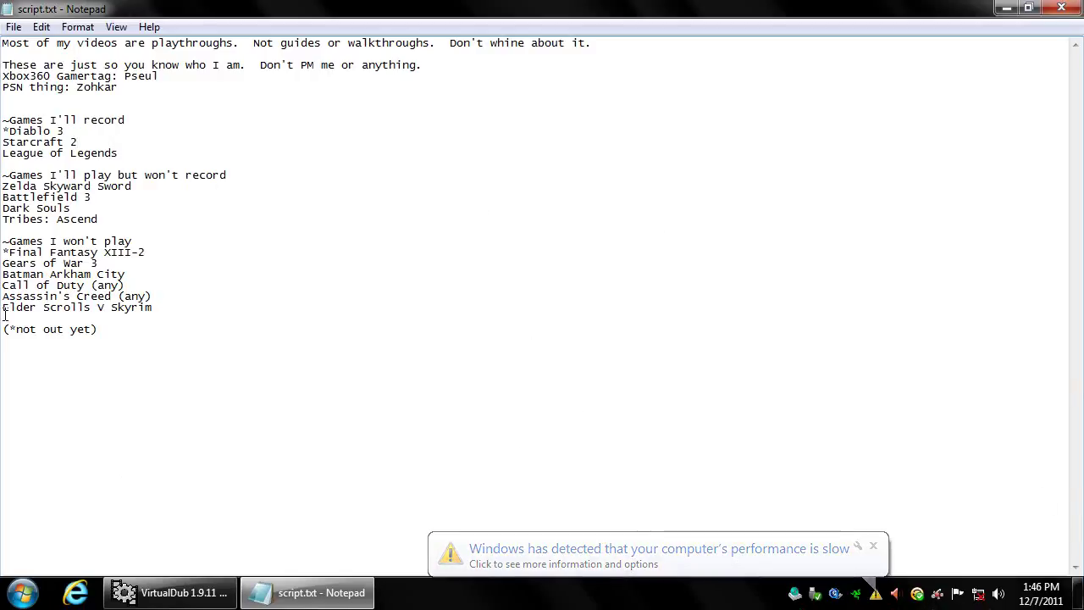
pyautogui.click(874, 549)
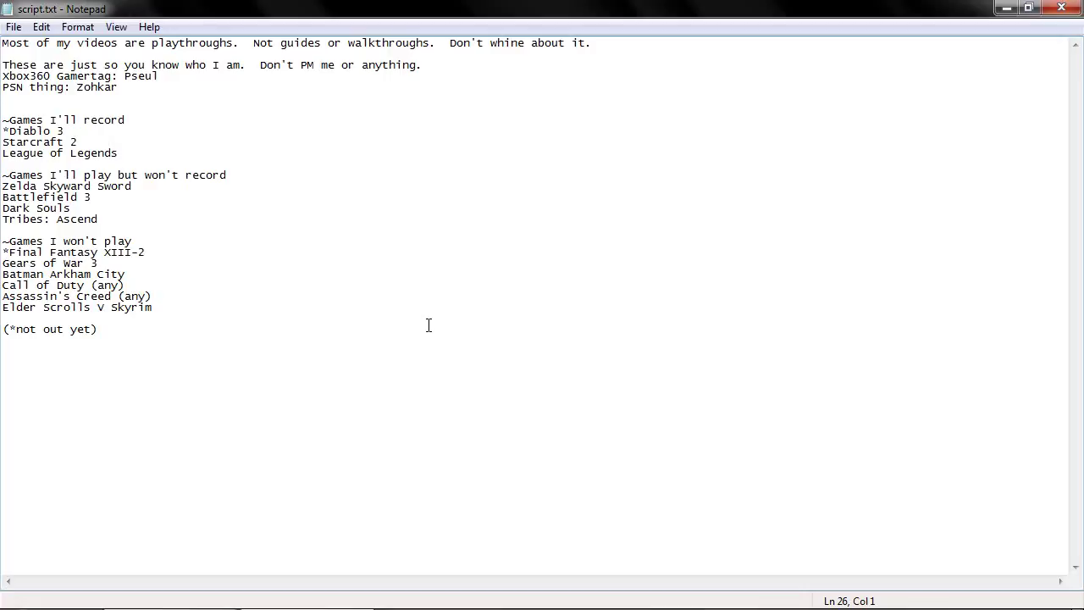
pyautogui.moveTo(544, 322); pyautogui.dragTo(3, 171)
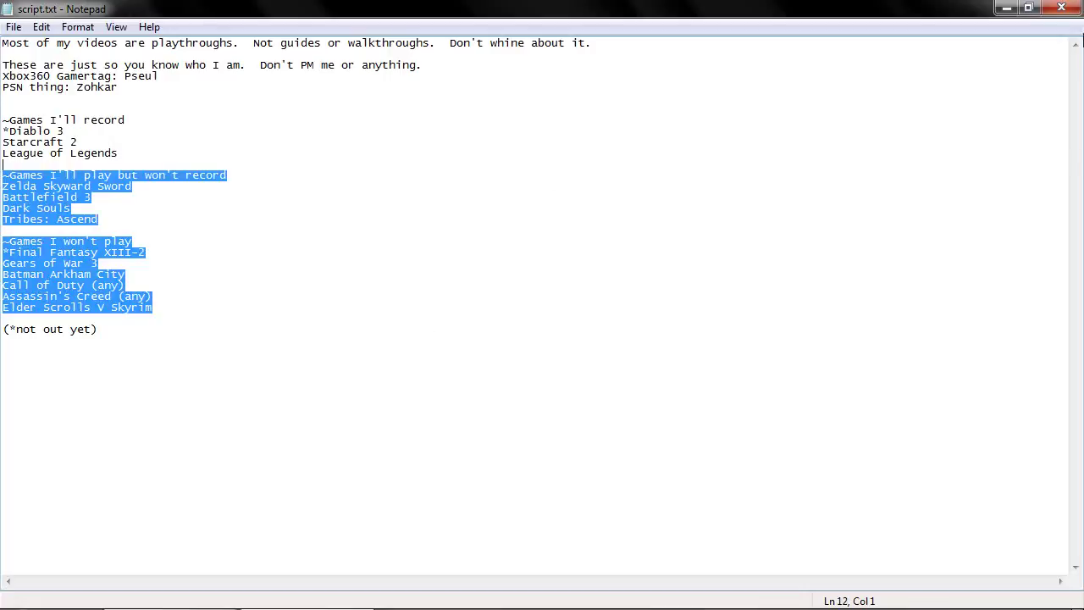
pyautogui.click(479, 228)
pyautogui.moveTo(737, 323); pyautogui.dragTo(356, 258)
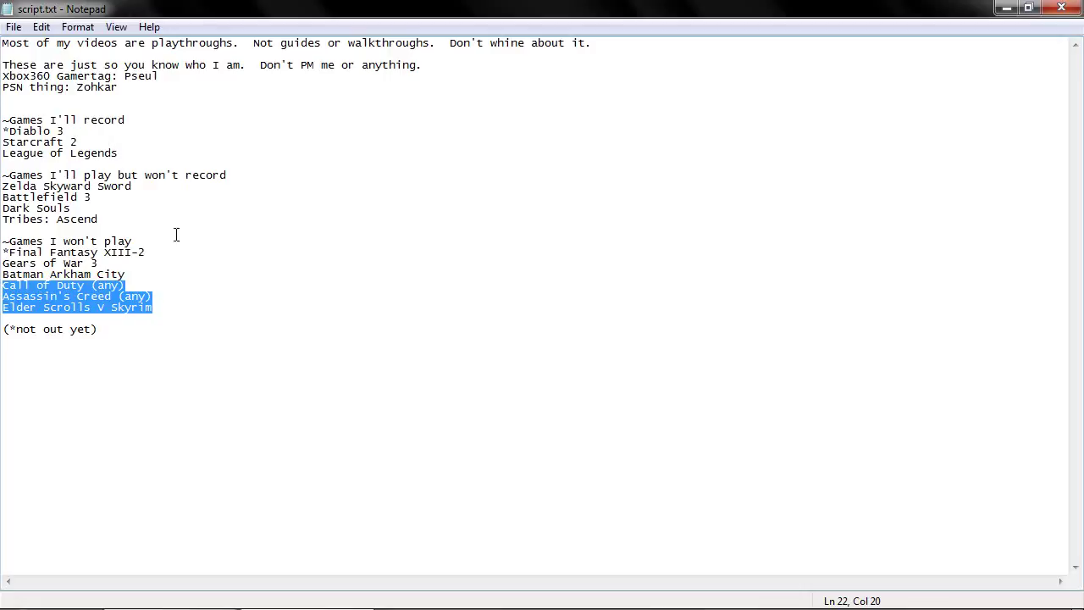
# - Prefix the Tribes: Ascend entry with an asterisk
pyautogui.click(170, 210)
pyautogui.hotkey('shift', 'Left')
pyautogui.hotkey('shift', 'Left')
pyautogui.hotkey('shift', 'Left')
pyautogui.hotkey('shift', 'Left')
pyautogui.hotkey('shift', 'Left')
pyautogui.hotkey('shift', 'Left')
pyautogui.hotkey('shift', 'Left')
pyautogui.hotkey('shift', 'Left')
pyautogui.hotkey('shift', 'Left')
pyautogui.hotkey('shift', 'Left')
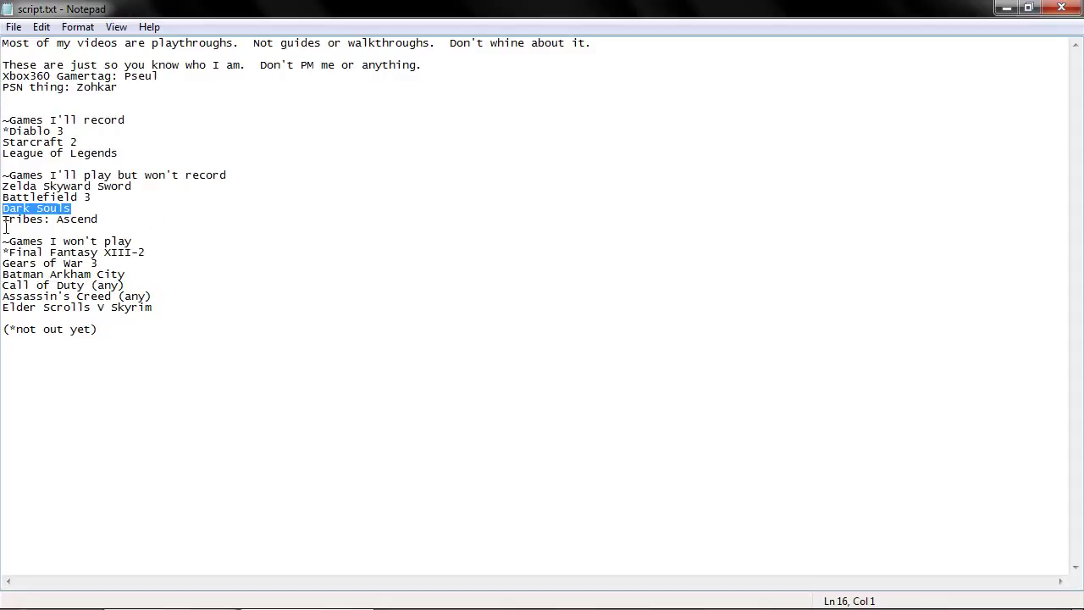
pyautogui.press('Down')
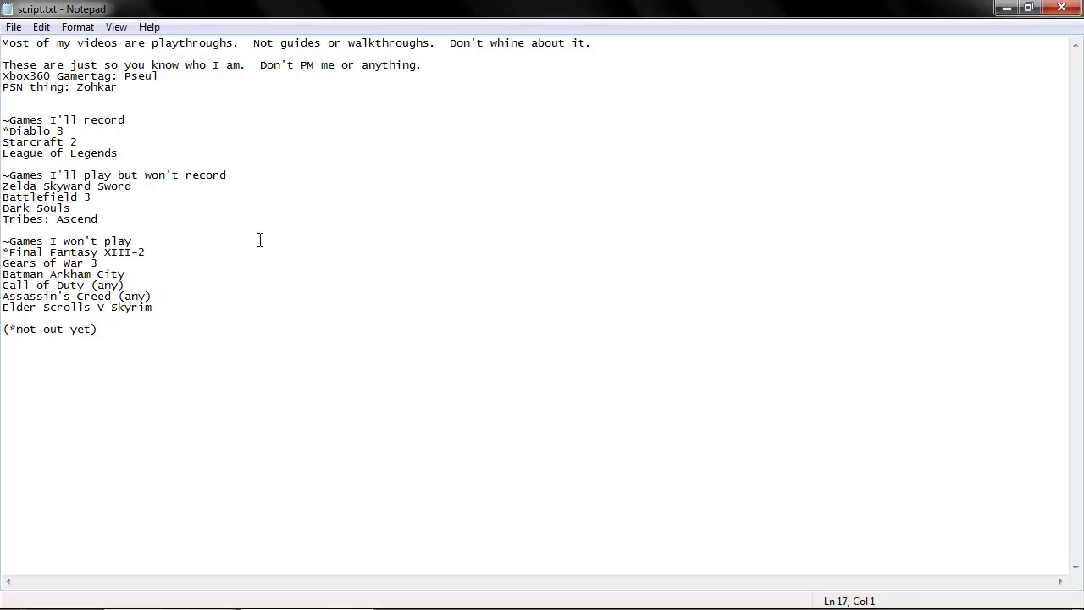
pyautogui.write('*')
# - Move *Tribes: Ascend onto a new line just above Zelda Skyward Sword
pyautogui.moveTo(108, 219); pyautogui.dragTo(7, 220)
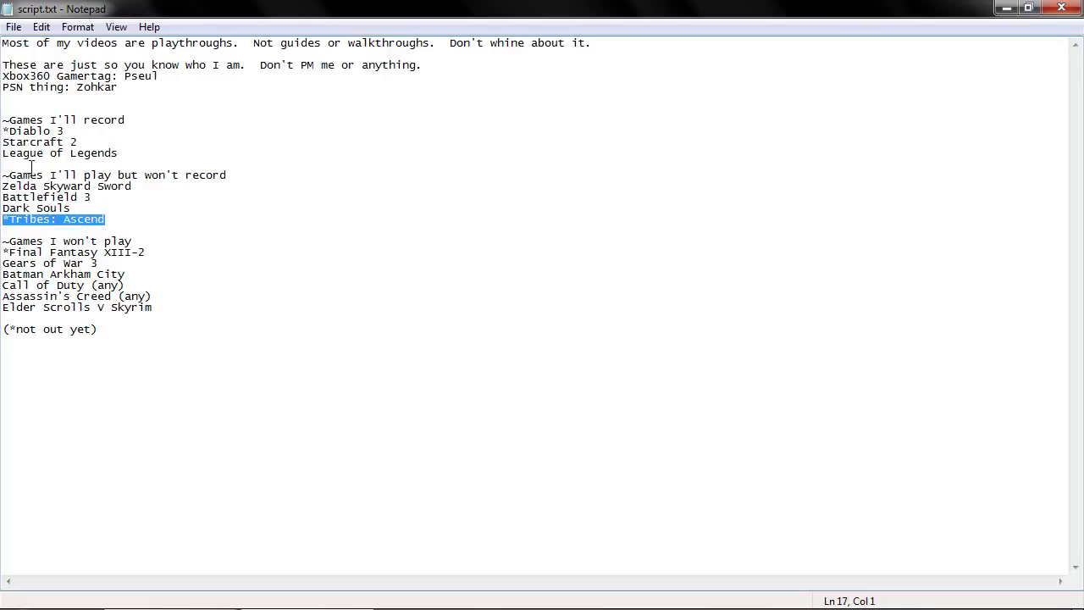
pyautogui.press('Delete')
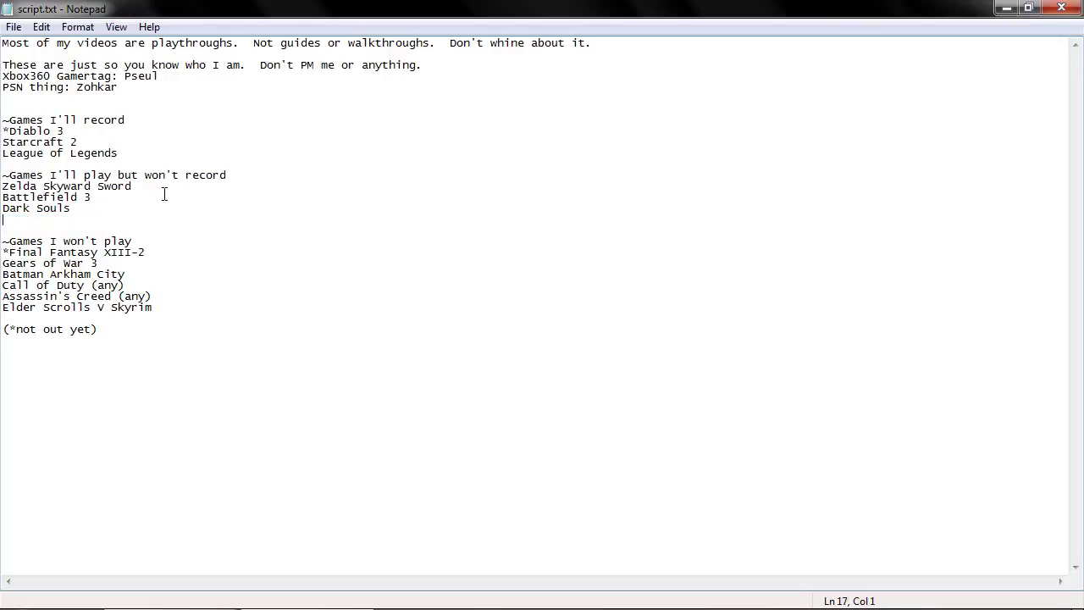
pyautogui.press('BackSpace')
pyautogui.press('Up')
pyautogui.press('Up')
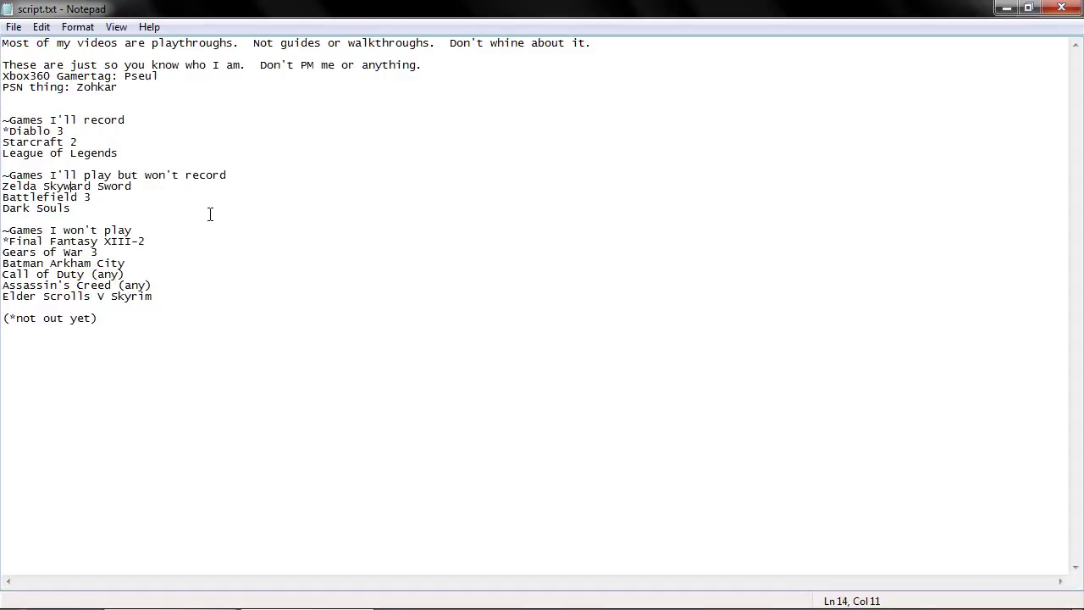
pyautogui.press('Left')
pyautogui.press('Home')
pyautogui.press('Return')
pyautogui.press('Up')
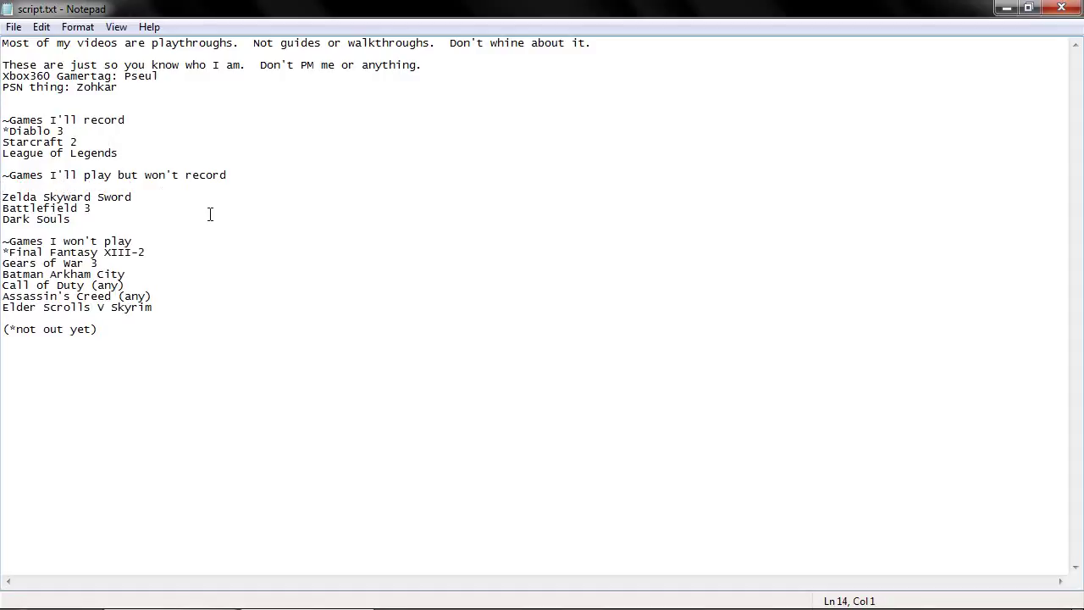
pyautogui.write('*Tribes: Ascend')
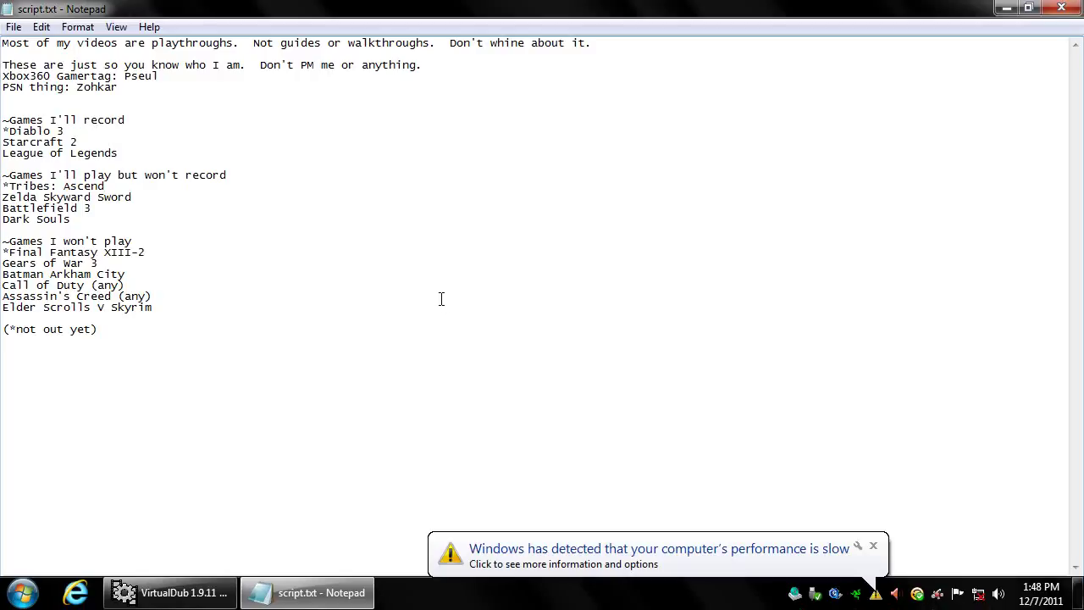
pyautogui.click(873, 545)
pyautogui.click(121, 118)
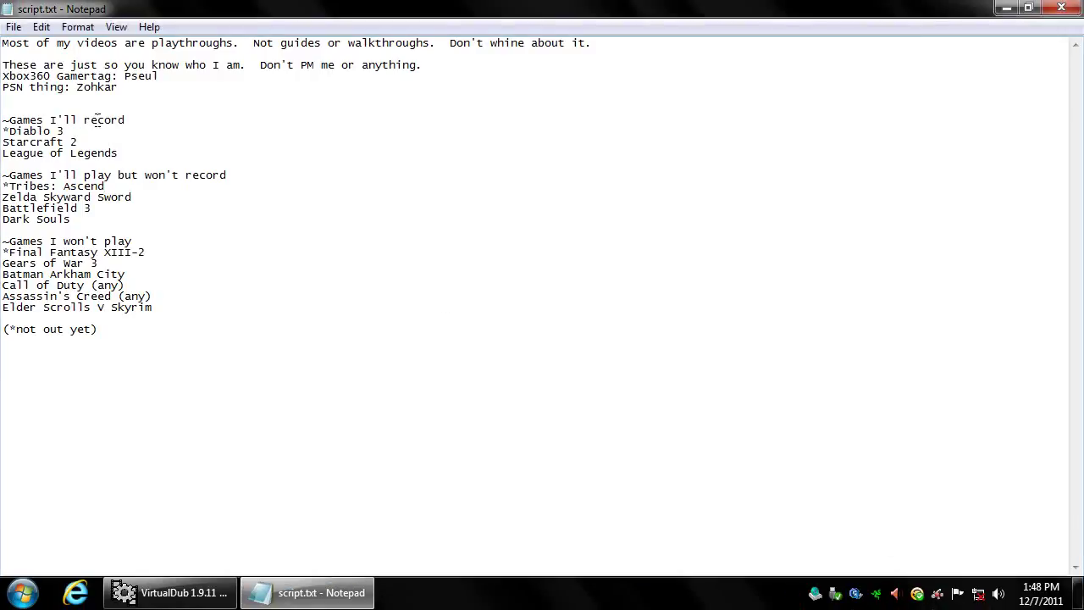
pyautogui.click(136, 198)
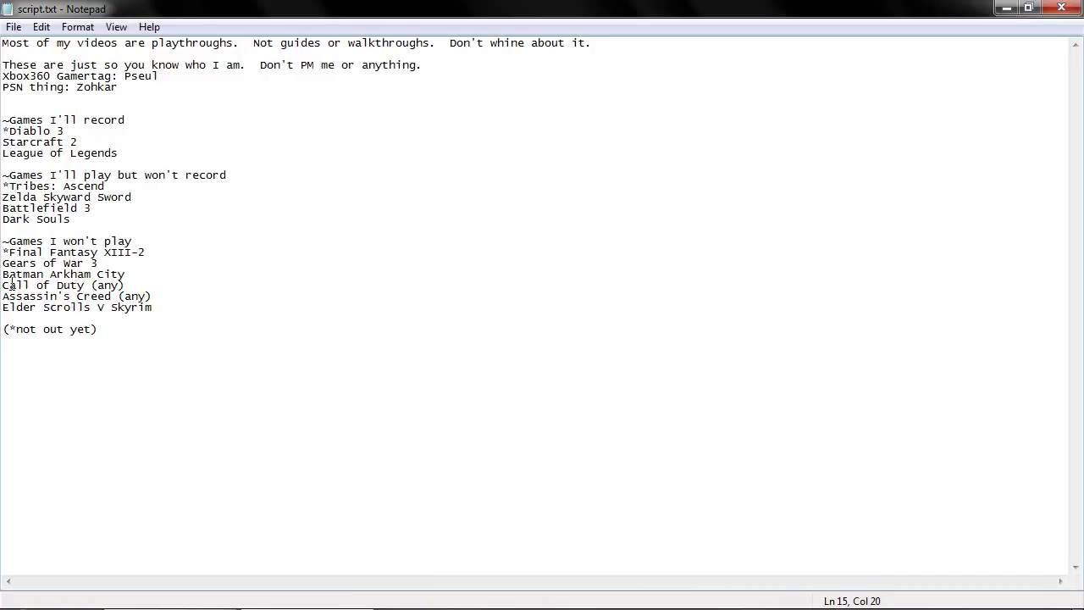
pyautogui.click(3, 288)
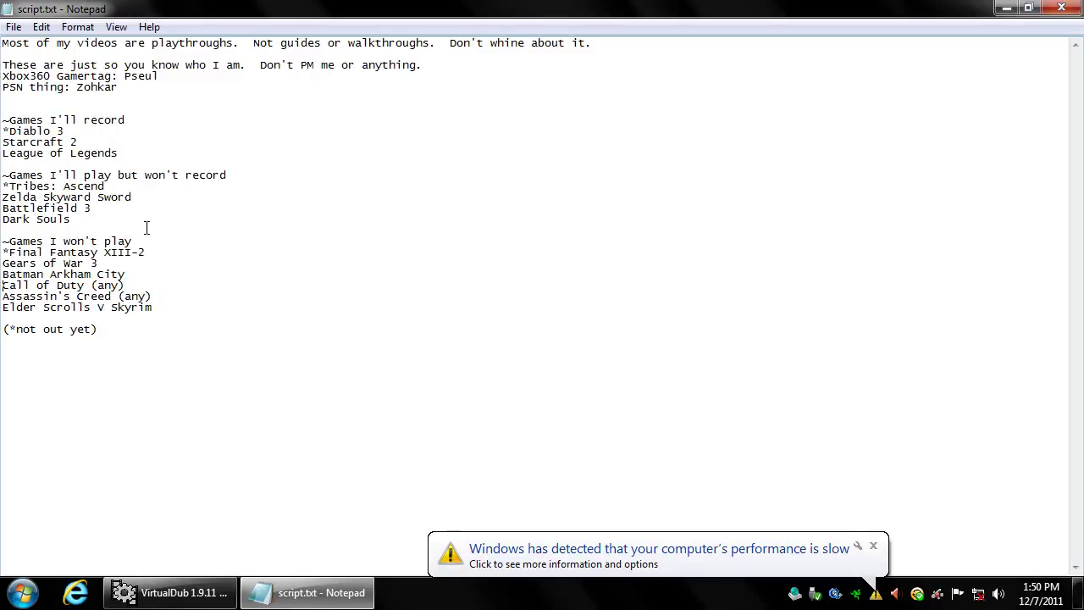
# - Add Uncharted (any) on a new line after Assassin's Creed (any)
pyautogui.click(164, 296)
pyautogui.press('Return')
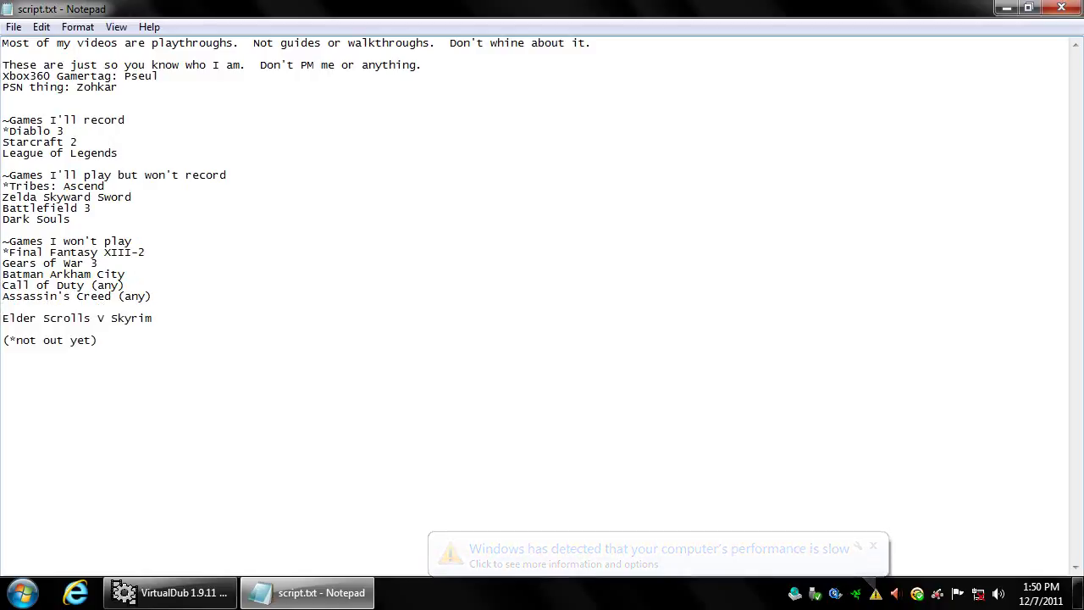
pyautogui.write('Uncharted')
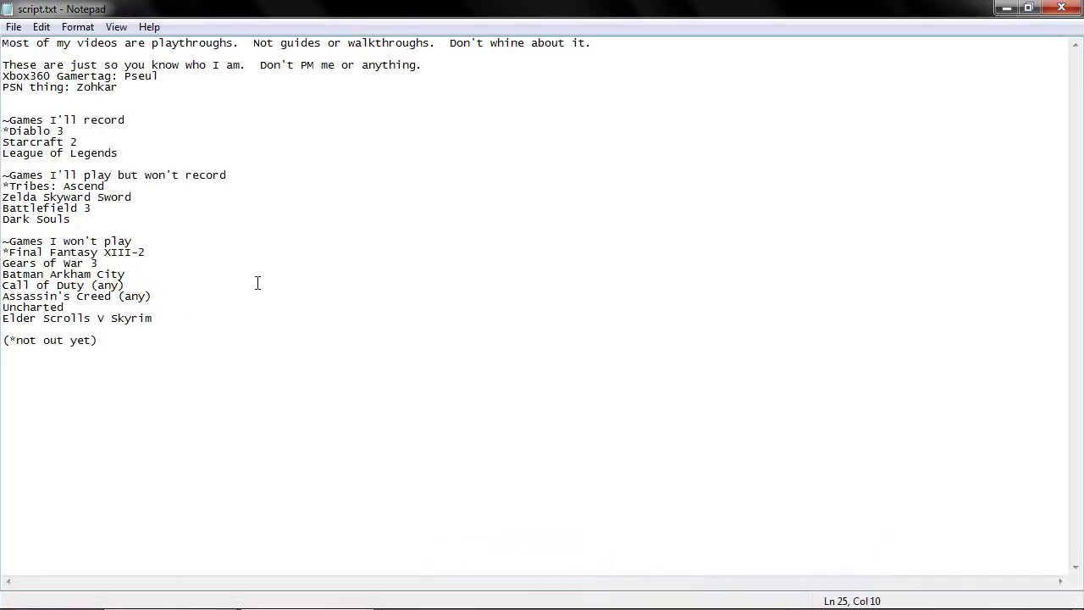
pyautogui.write(' (any)')
# - Add extra tildes to the game-list headings, then remove them so each keeps one tilde
pyautogui.hotkey('ctrl', 'Home')
pyautogui.click(8, 121)
pyautogui.write('~')
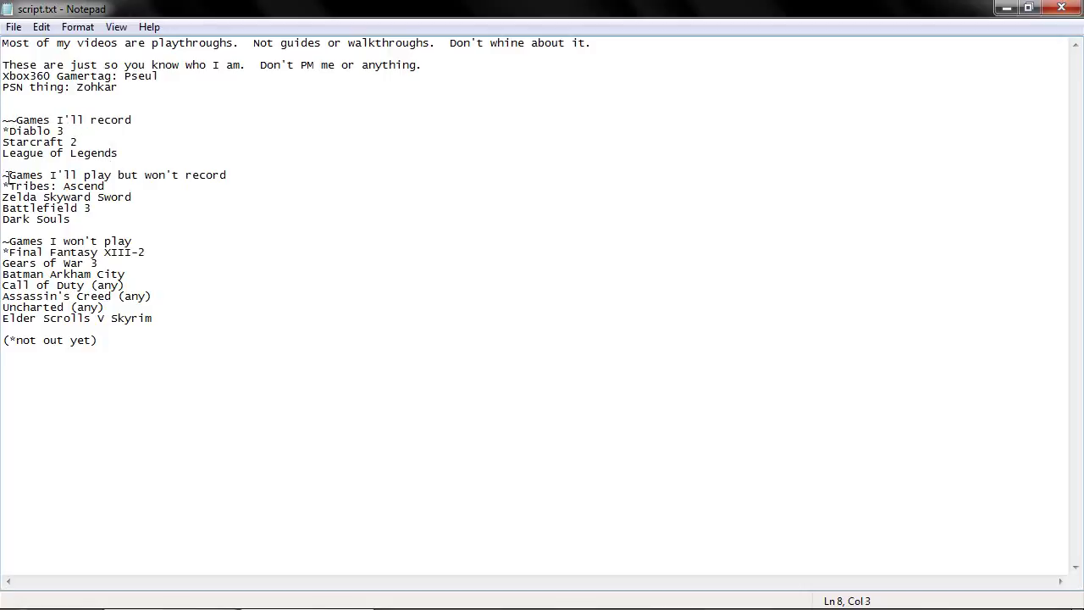
pyautogui.click(7, 174)
pyautogui.write('~')
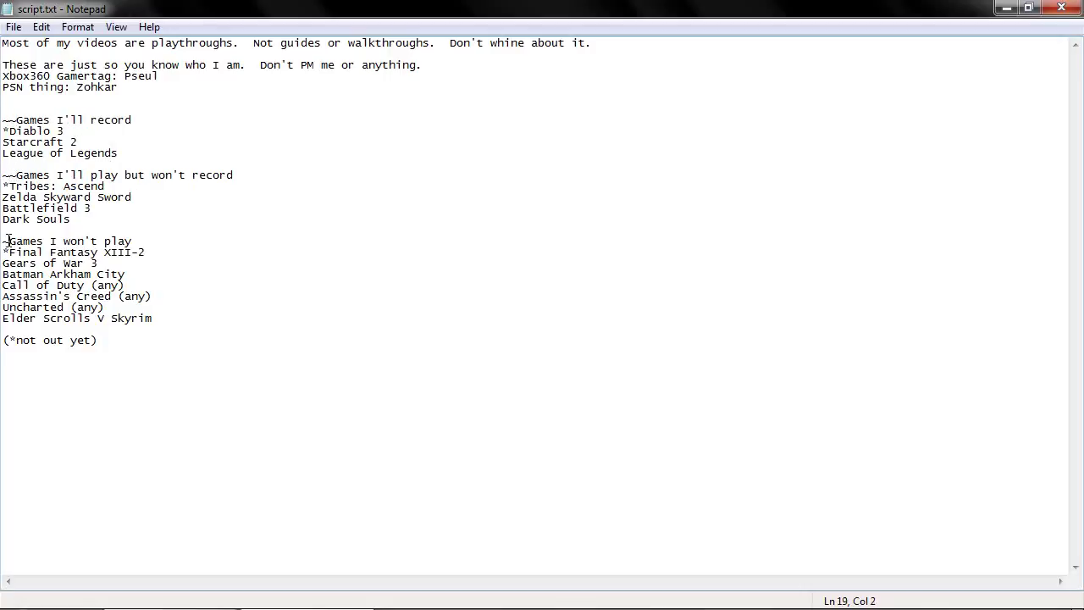
pyautogui.write('~')
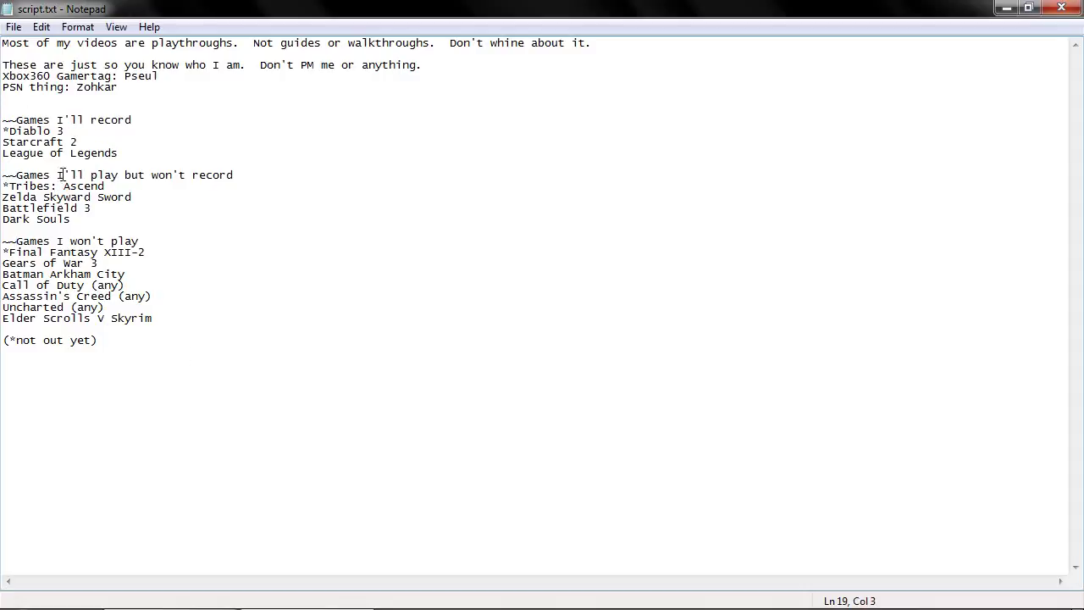
pyautogui.press('BackSpace')
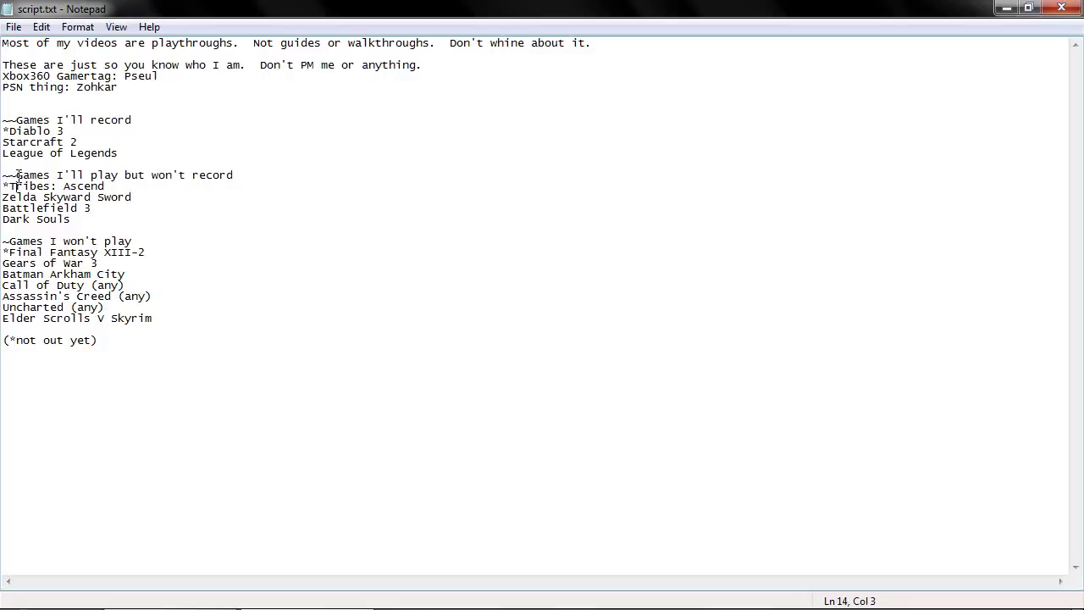
pyautogui.press('BackSpace')
pyautogui.click(15, 121)
pyautogui.press('BackSpace')
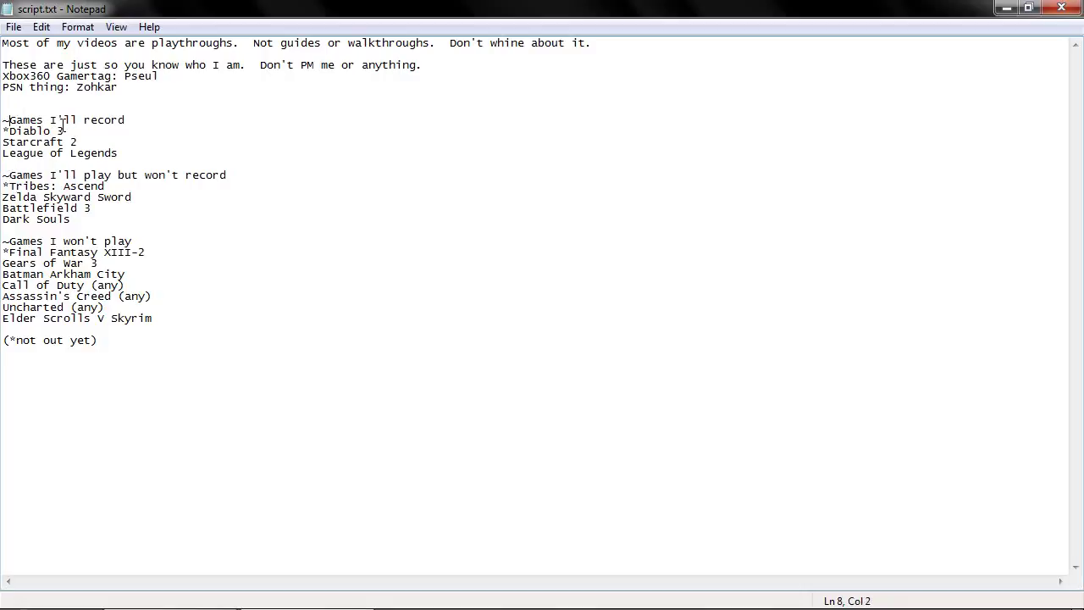
# - Save script.txt, select all of its text, and minimize Notepad
pyautogui.click(14, 27)
pyautogui.click(48, 92)
pyautogui.moveTo(331, 404); pyautogui.dragTo(6, 38)
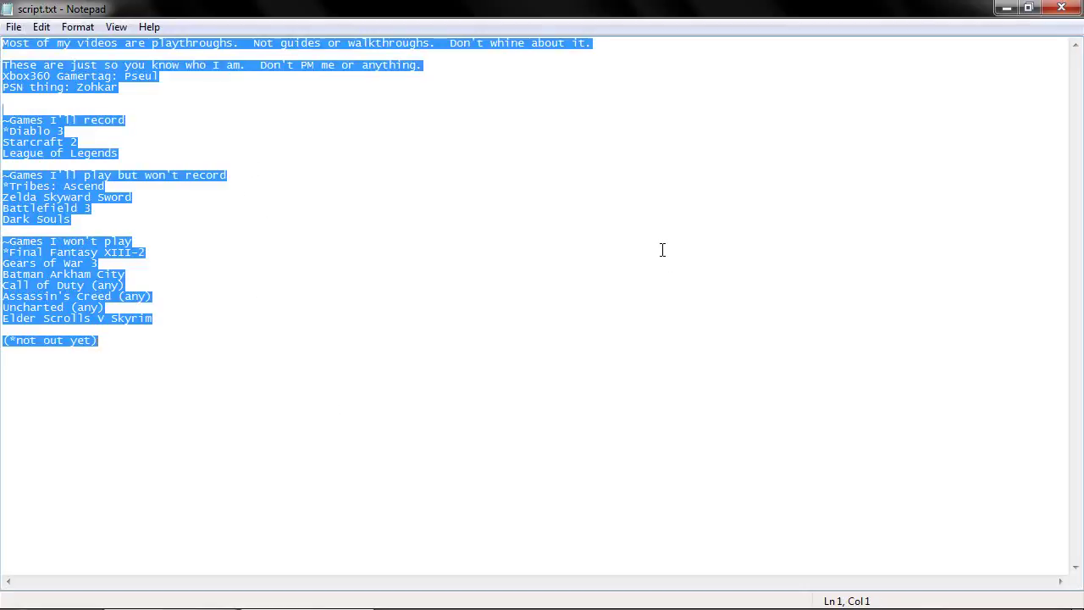
pyautogui.click(1006, 8)
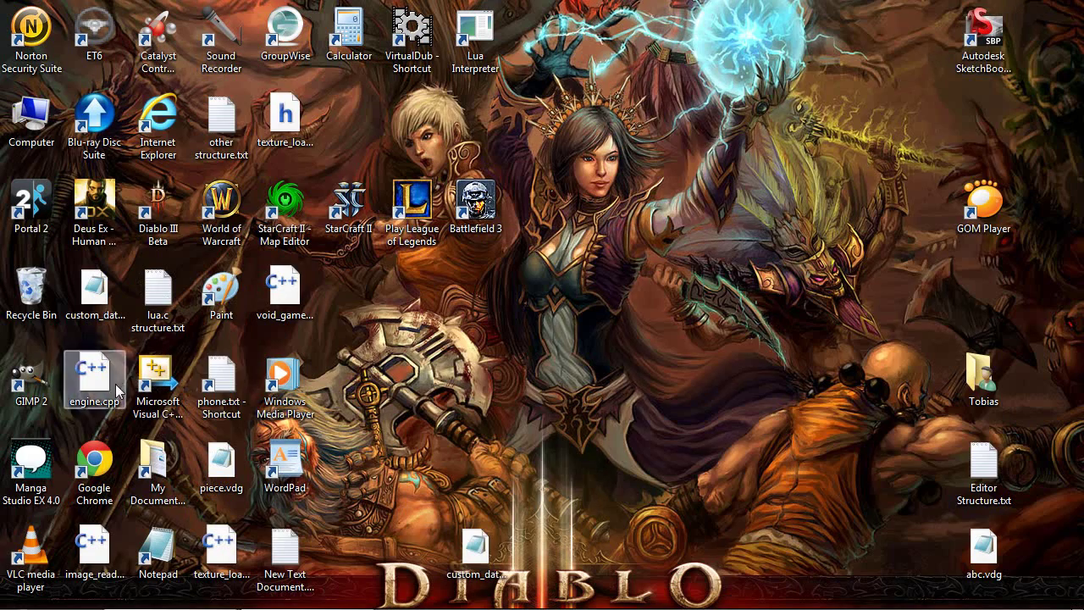
# - Launch the browser maximized and go to your own YouTube channel page
pyautogui.doubleClick(157, 119)
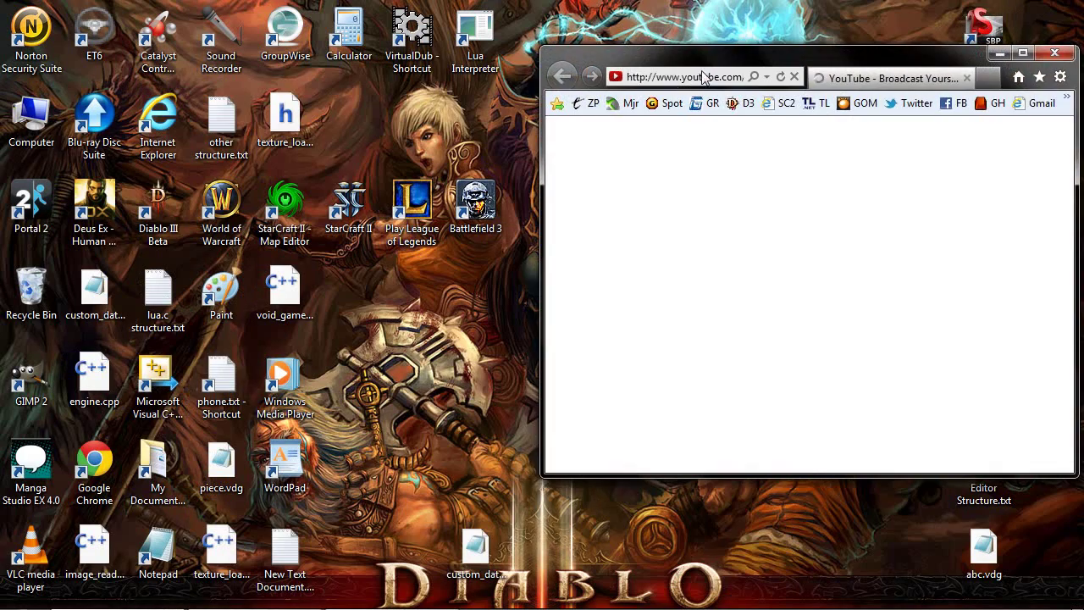
pyautogui.moveTo(716, 63); pyautogui.dragTo(505, 7)
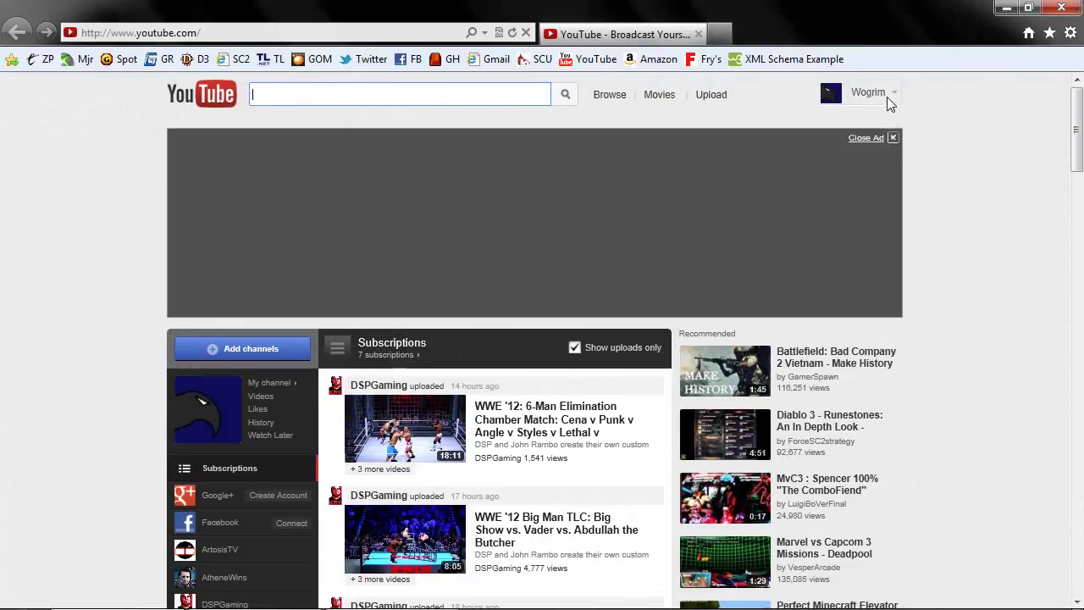
pyautogui.click(881, 95)
pyautogui.click(804, 146)
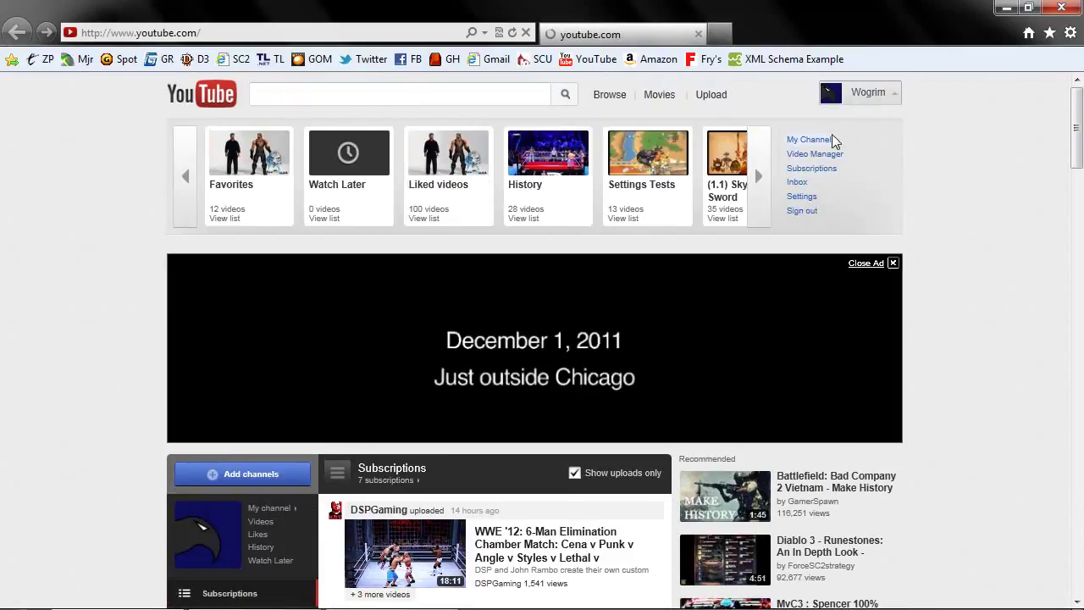
pyautogui.click(815, 141)
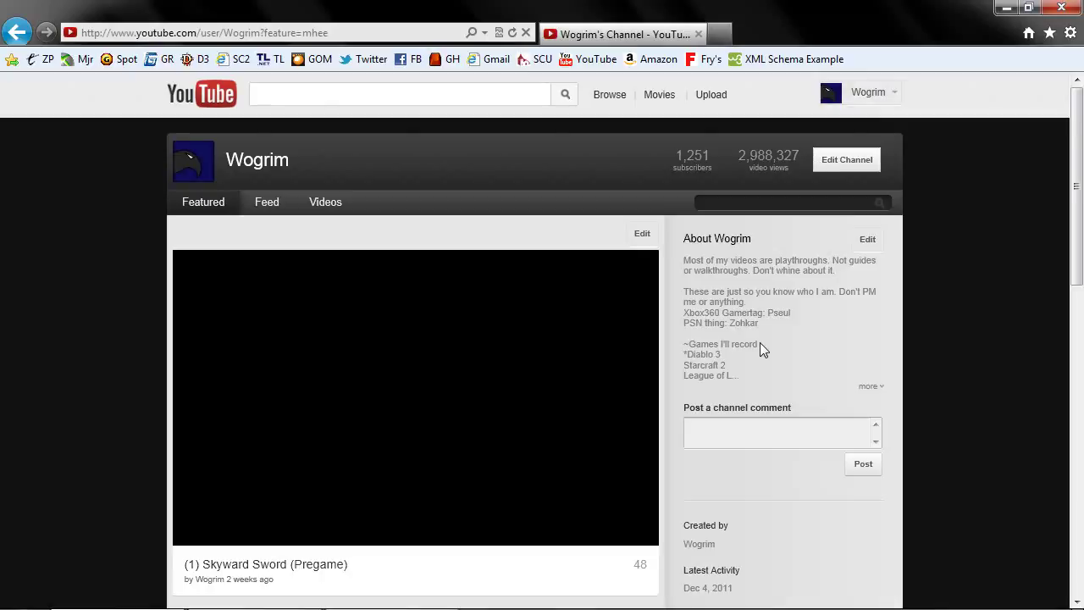
pyautogui.scroll(-1, 602, 360)
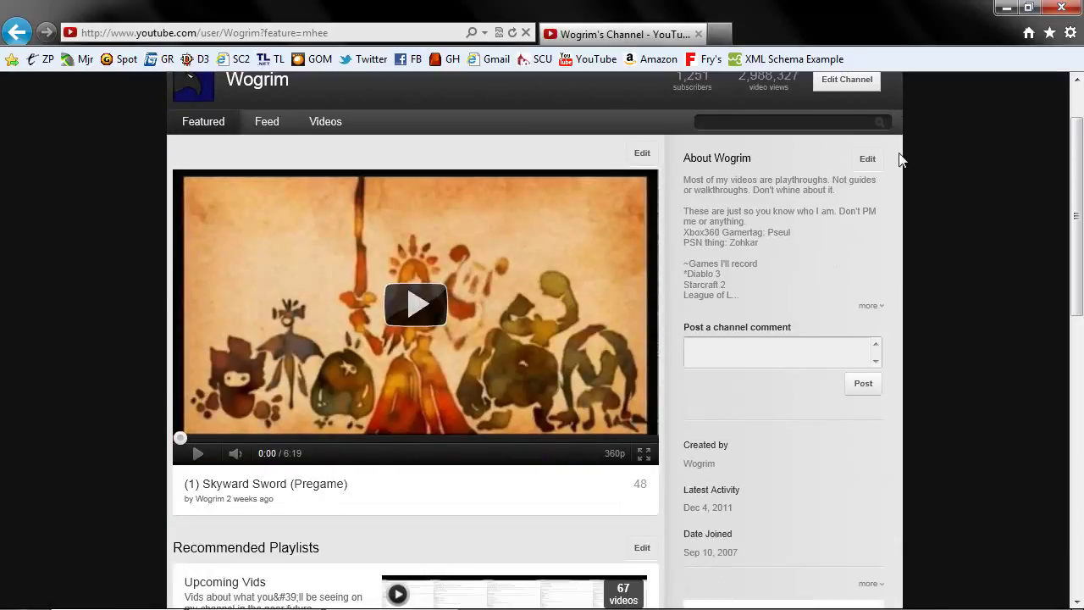
# - Replace the About description with the pasted games lists and apply it
pyautogui.click(867, 161)
pyautogui.click(845, 237)
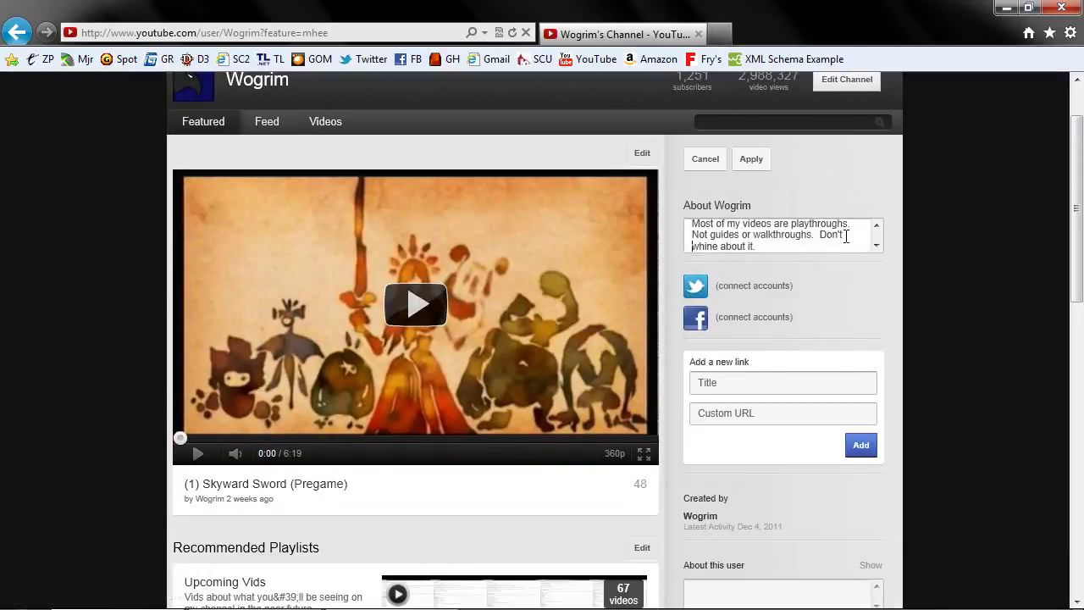
pyautogui.hotkey('ctrl', 'a')
pyautogui.hotkey('ctrl', 'v')
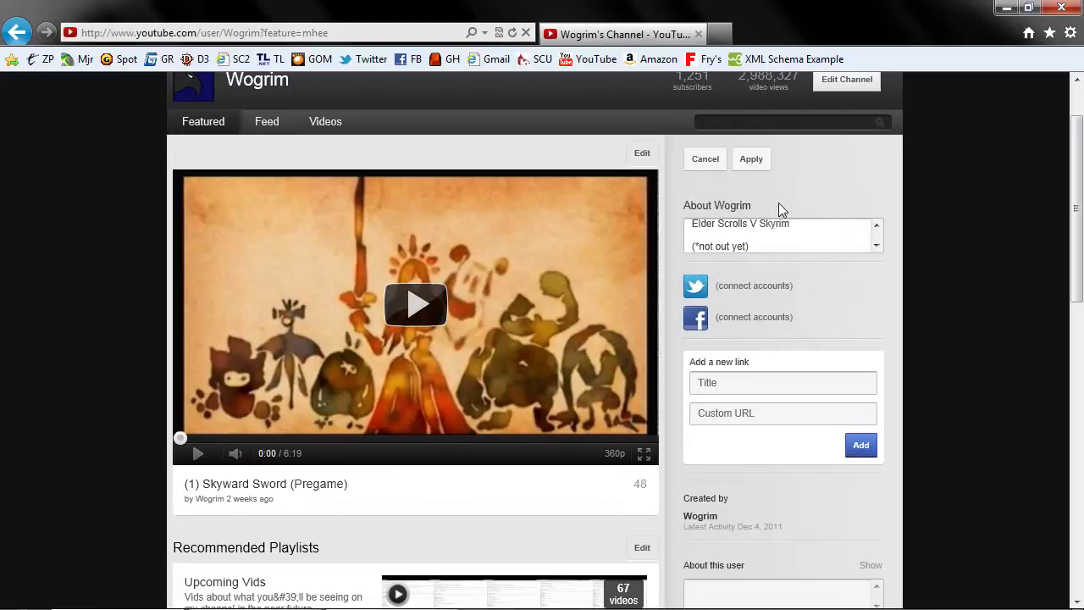
pyautogui.click(750, 157)
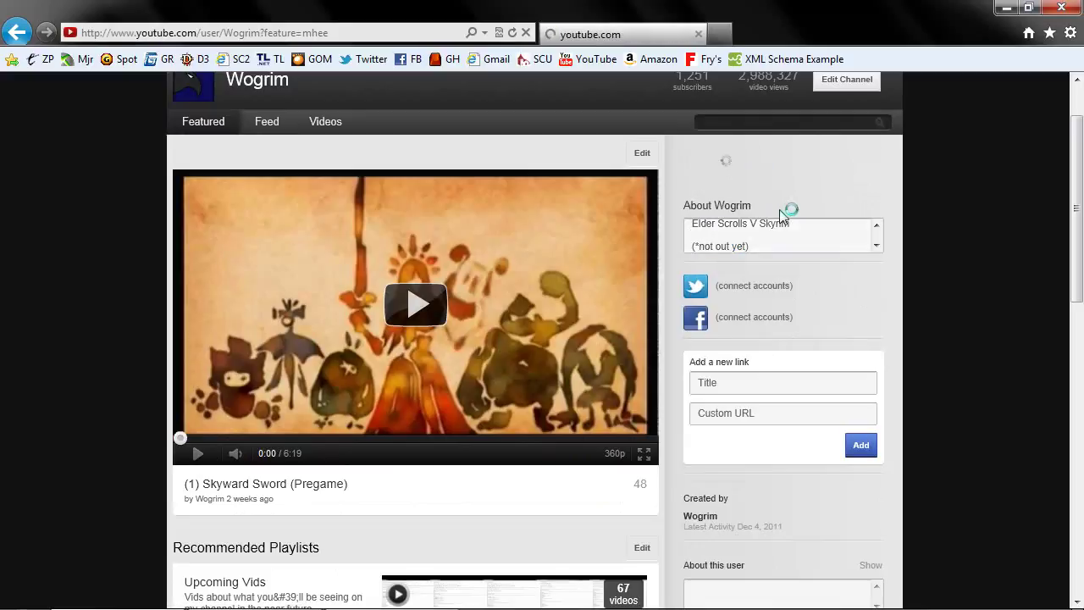
# - Expand the About text to check every game, then reopen the description for editing
pyautogui.scroll(-2, 982, 339)
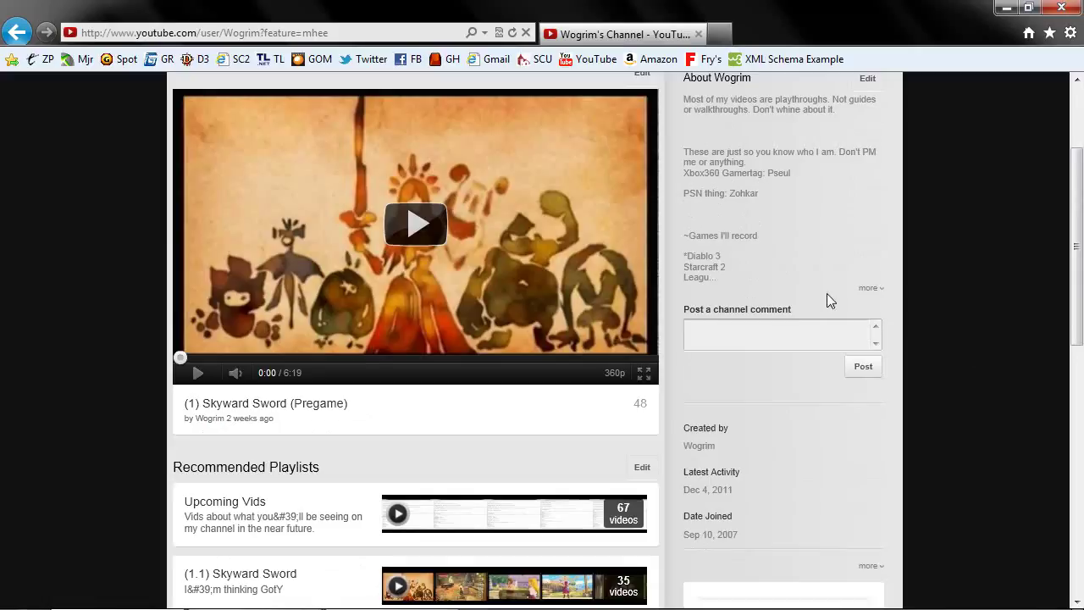
pyautogui.click(869, 289)
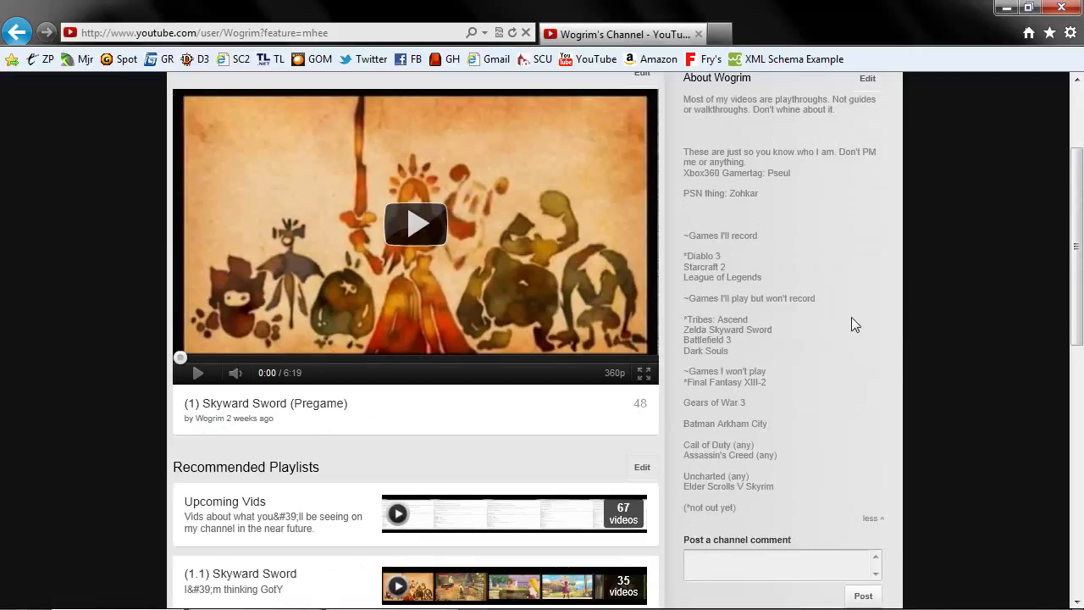
pyautogui.click(868, 83)
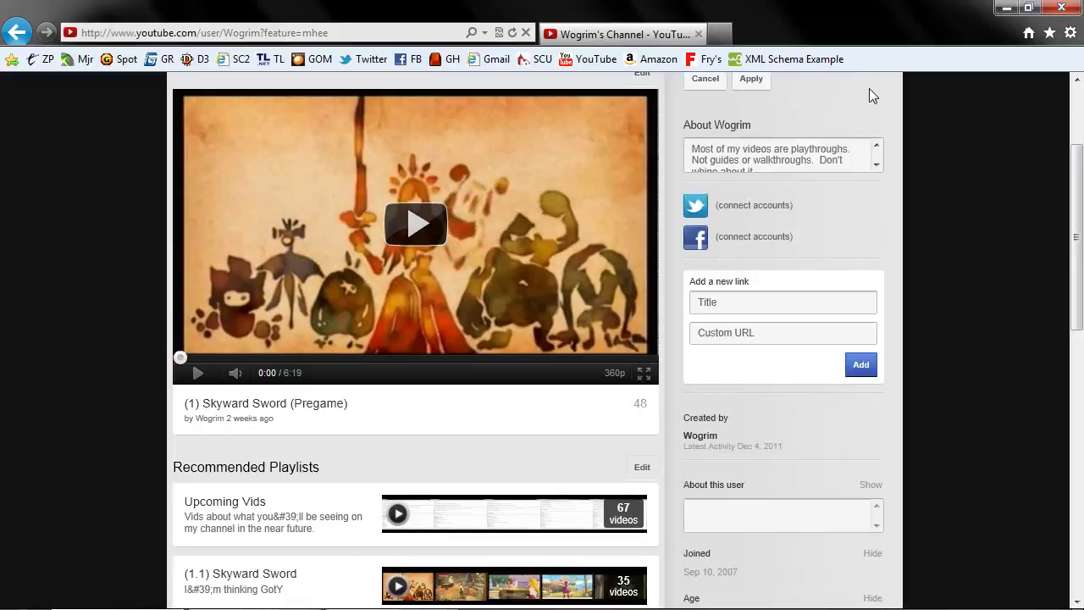
pyautogui.click(822, 165)
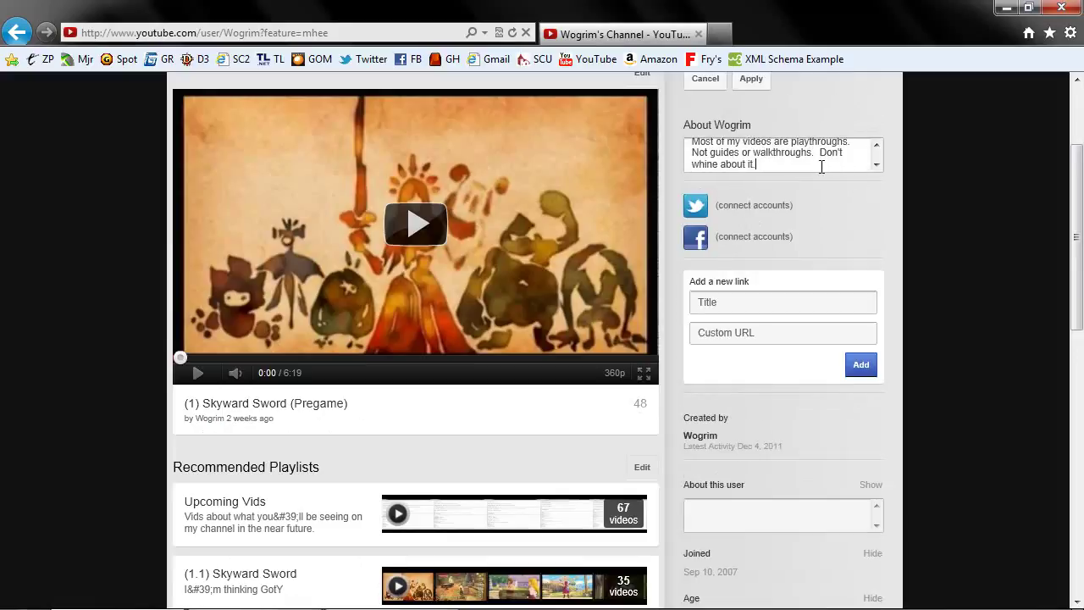
pyautogui.scroll(3, 922, 302)
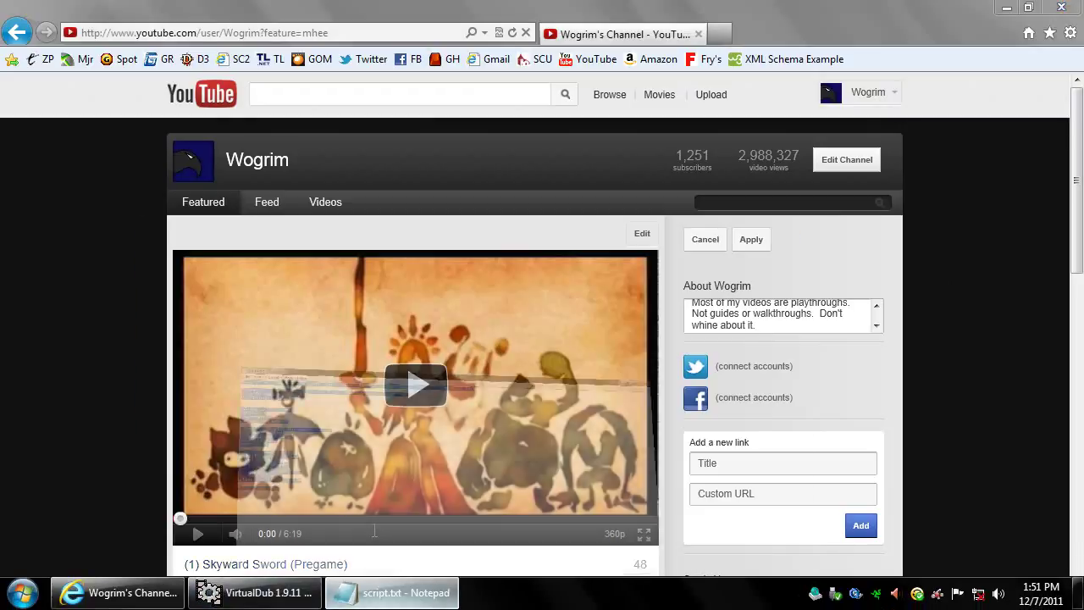
# - Delete the blank line above '~Games I'll record', save script.txt, and minimize Notepad
pyautogui.click(394, 595)
pyautogui.click(239, 317)
pyautogui.moveTo(261, 441); pyautogui.dragTo(3, 64)
pyautogui.click(74, 111)
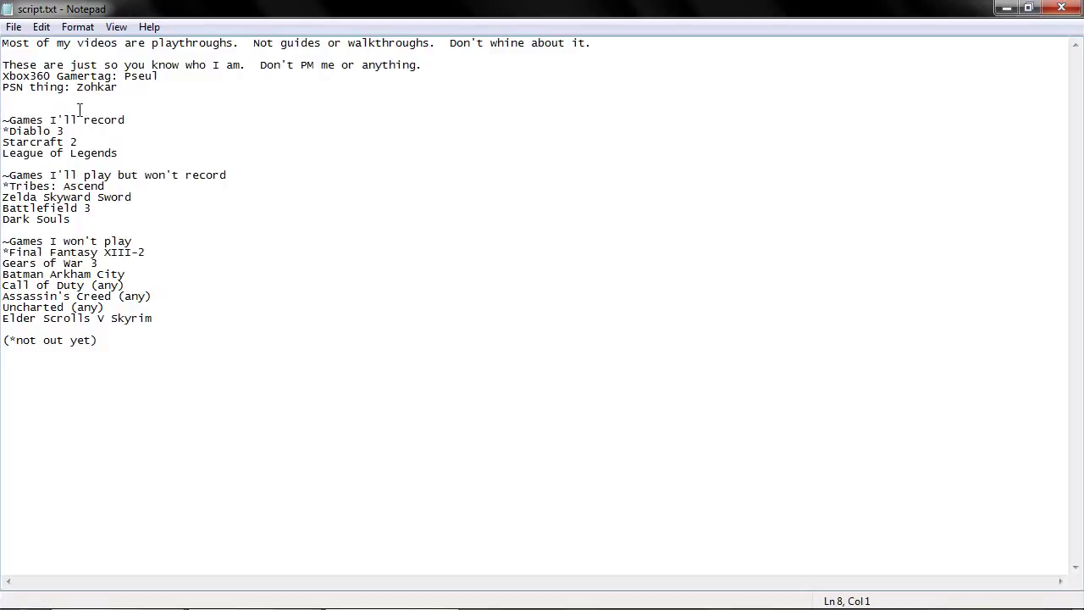
pyautogui.press('BackSpace')
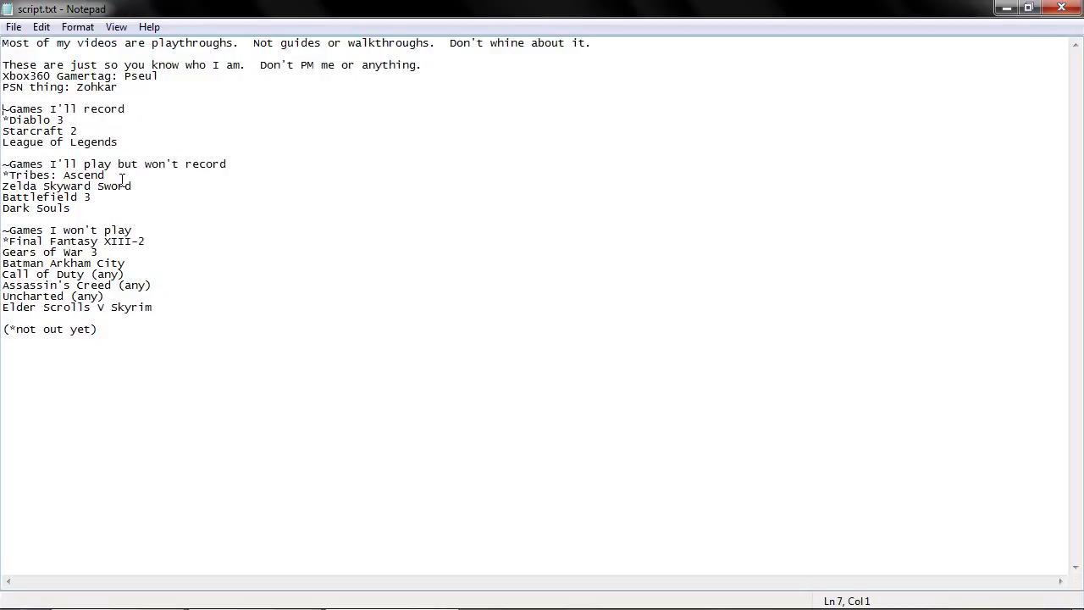
pyautogui.click(13, 26)
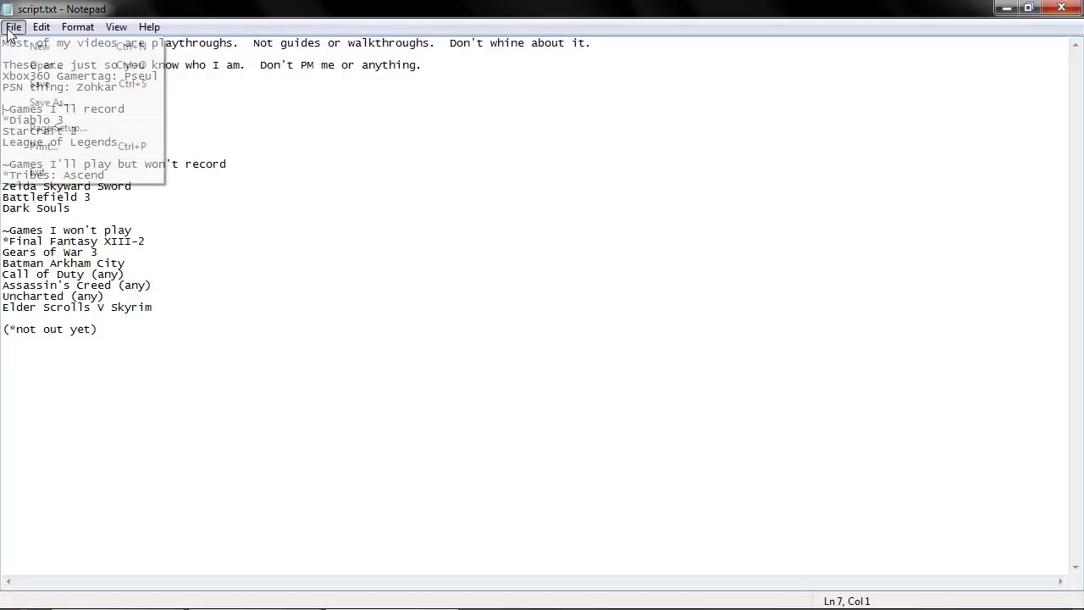
pyautogui.click(48, 85)
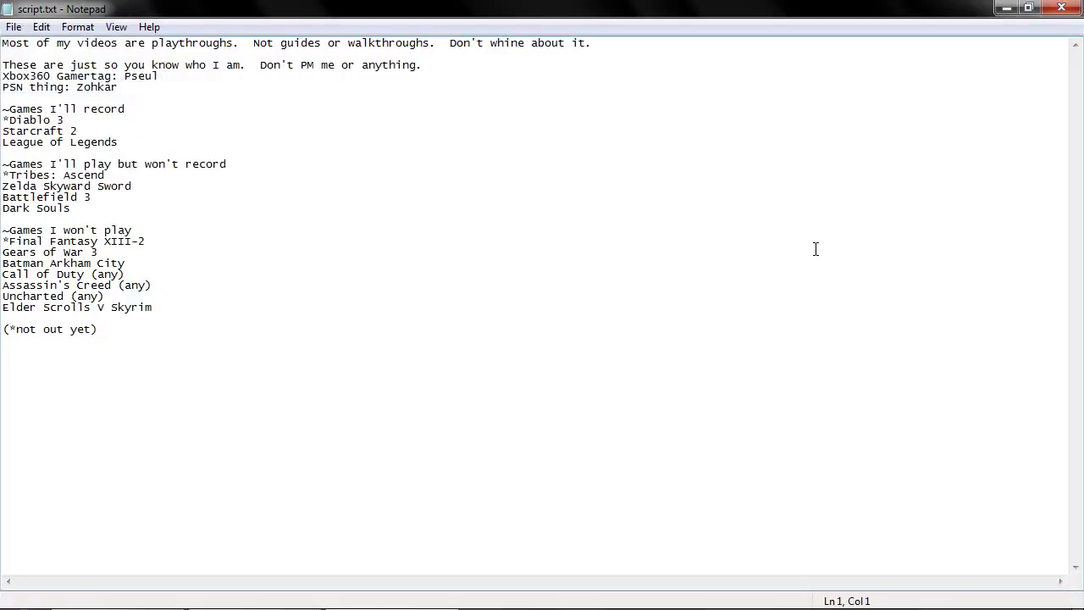
pyautogui.click(1006, 9)
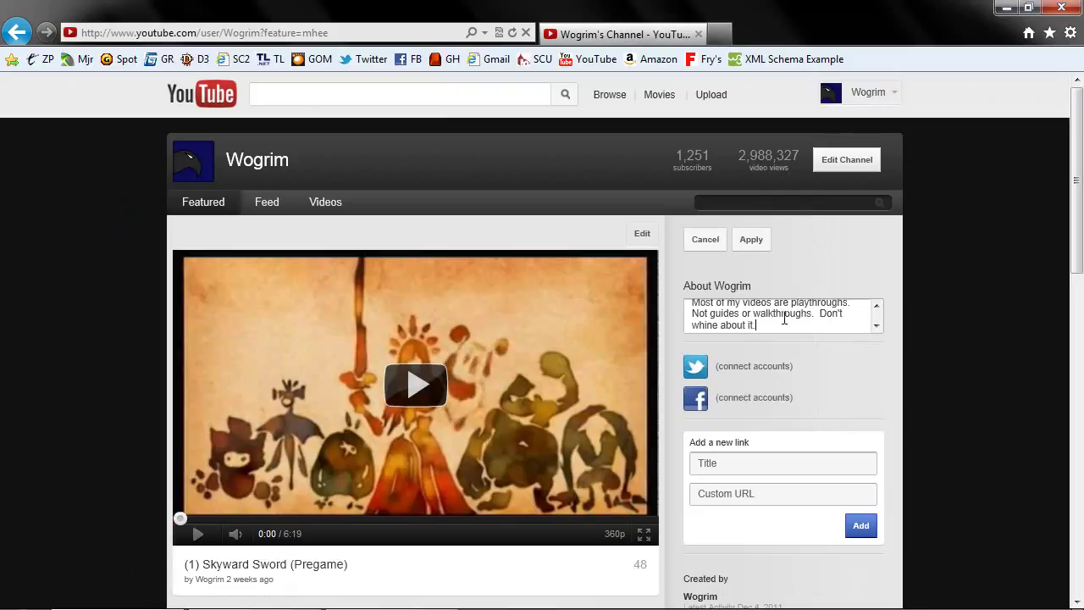
# - Return to the top of the channel page and open its Feed page
pyautogui.scroll(-3, 866, 392)
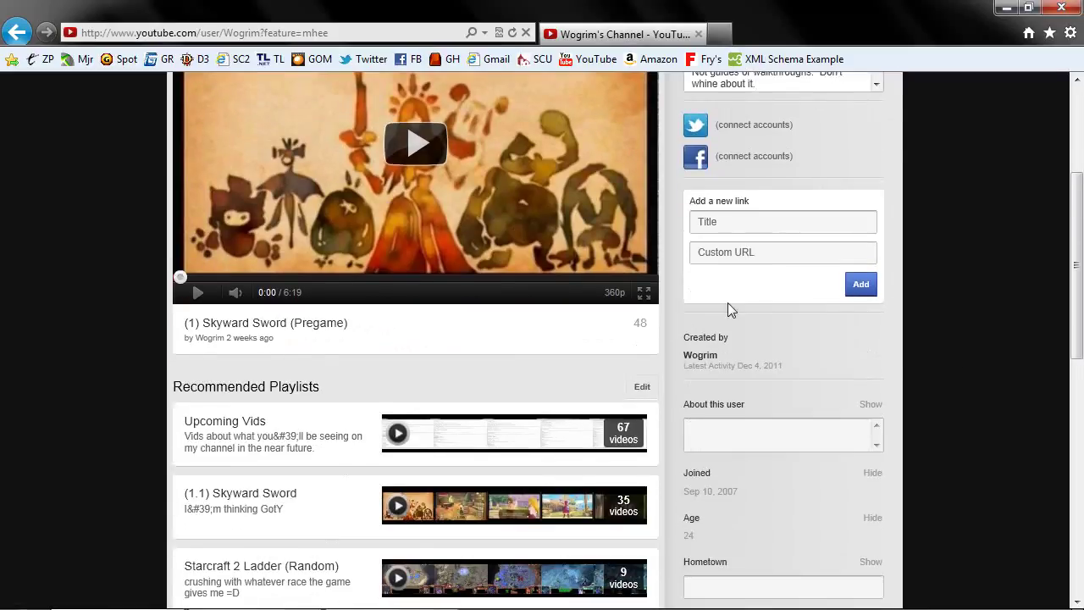
pyautogui.scroll(-2, 892, 285)
pyautogui.scroll(4, 930, 285)
pyautogui.scroll(1, 931, 288)
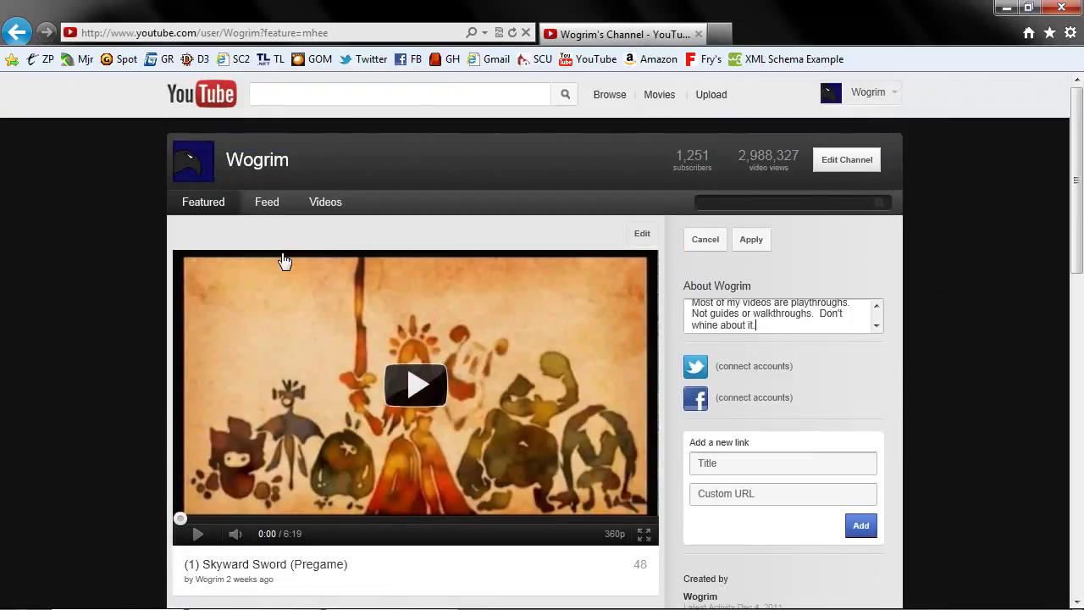
pyautogui.click(266, 210)
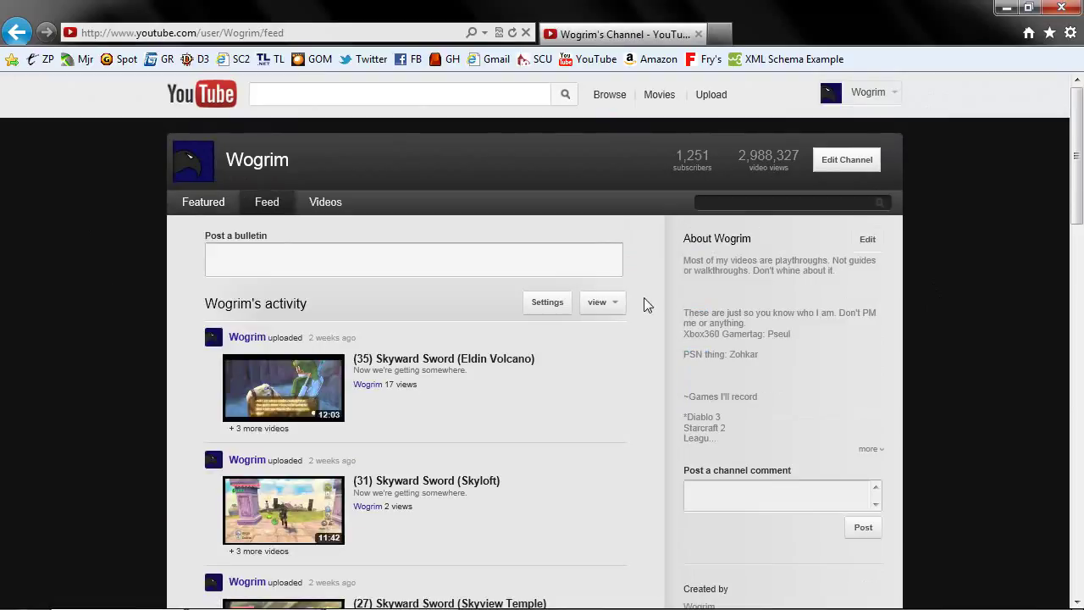
# - Set the channel Feed to show comments only
pyautogui.click(613, 307)
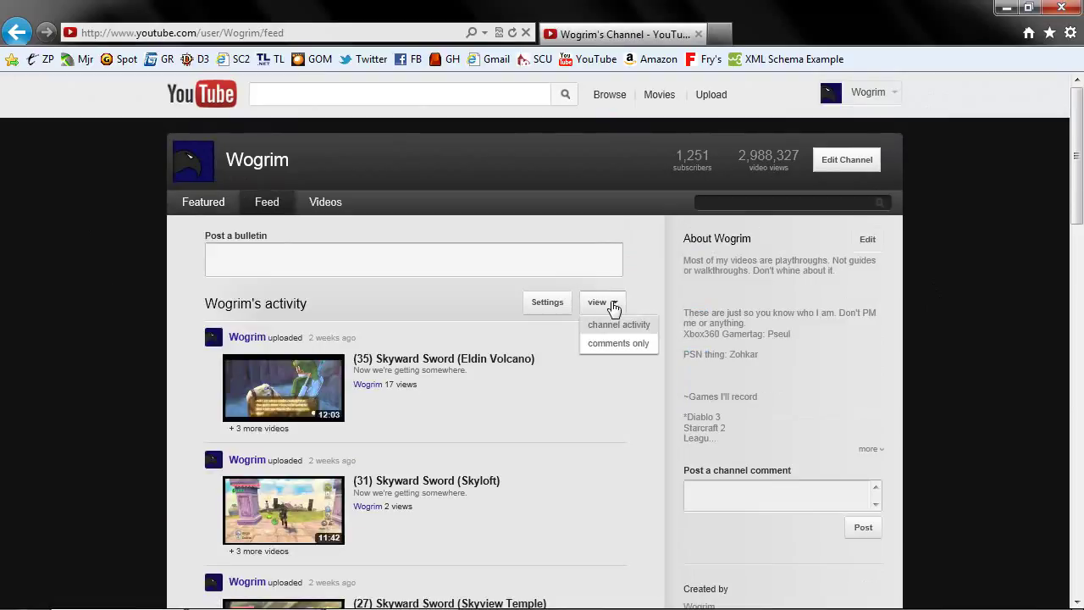
pyautogui.click(591, 348)
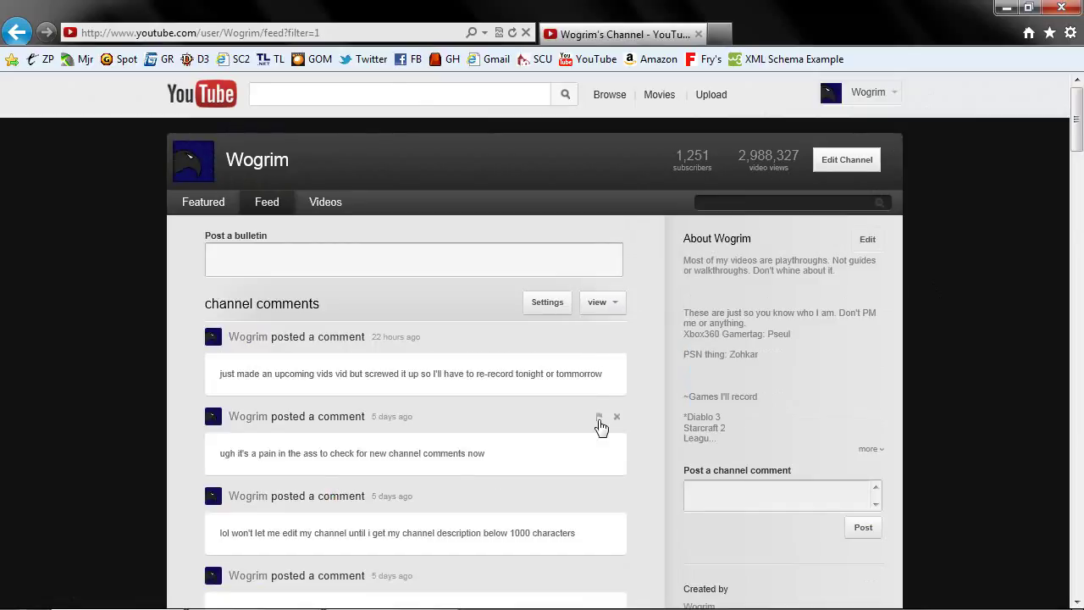
pyautogui.scroll(-4, 371, 373)
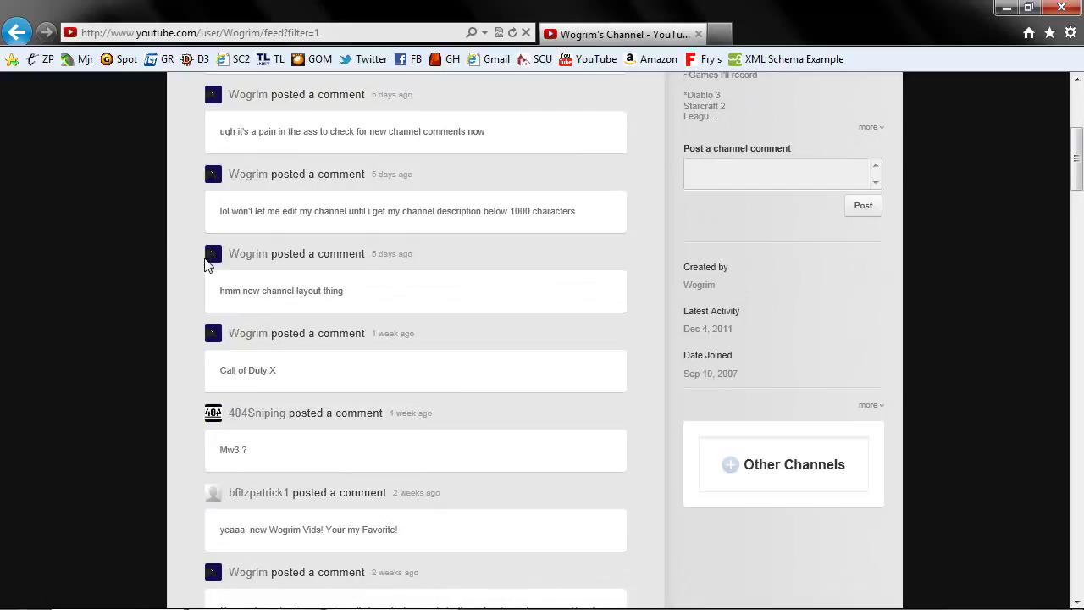
pyautogui.scroll(3, 403, 360)
pyautogui.scroll(1, 403, 361)
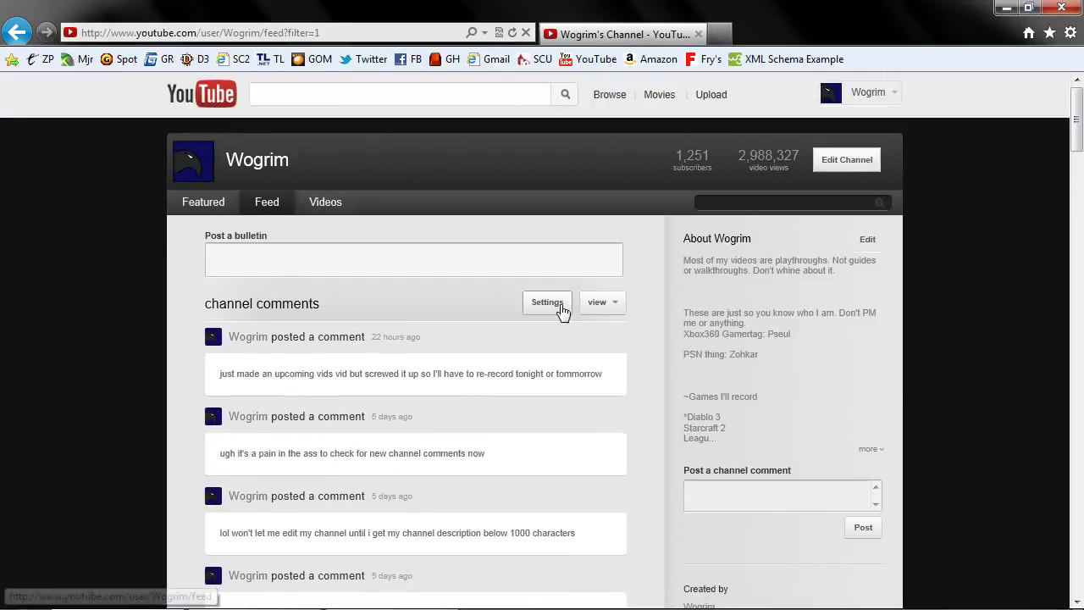
# - Open the channel's Videos page listing Uploads (6,875), newest first
pyautogui.click(615, 307)
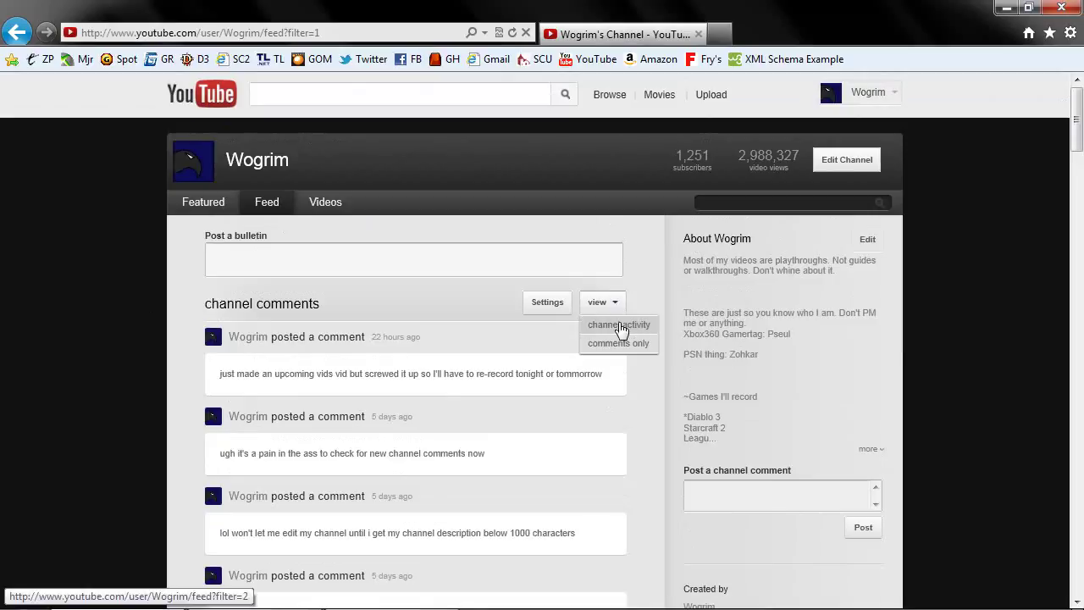
pyautogui.click(704, 485)
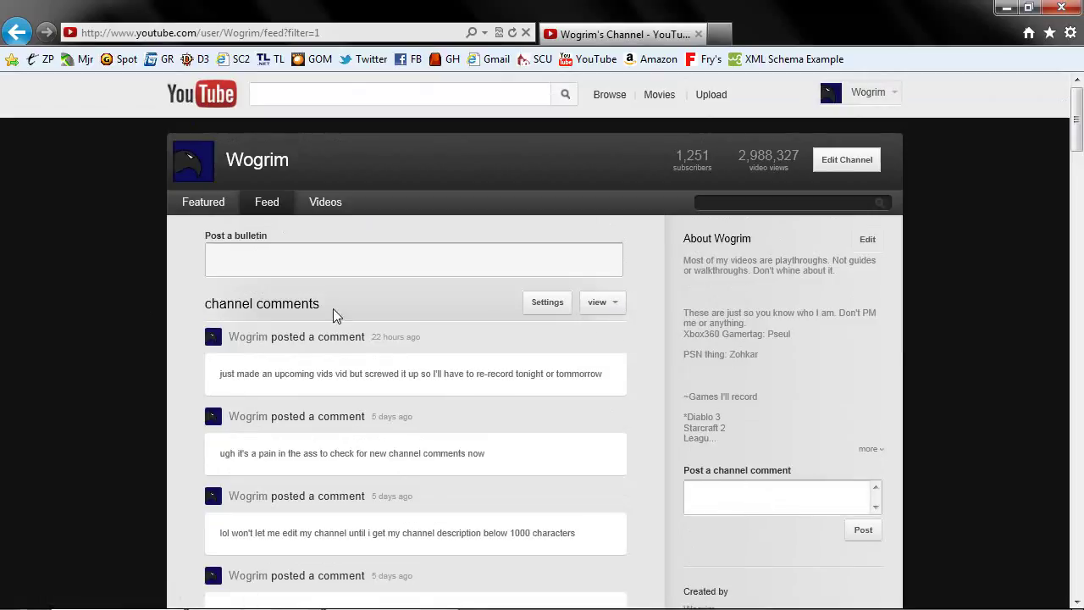
pyautogui.click(339, 208)
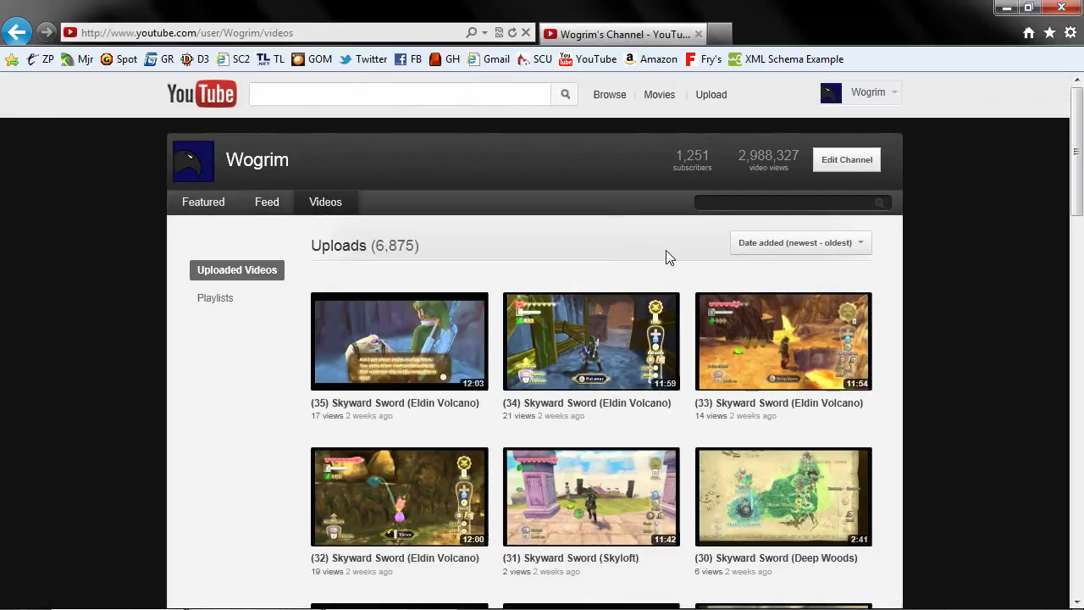
# - Show the channel's Playlists (121) instead of its uploads, starting with Settings Tests
pyautogui.scroll(-2, 293, 258)
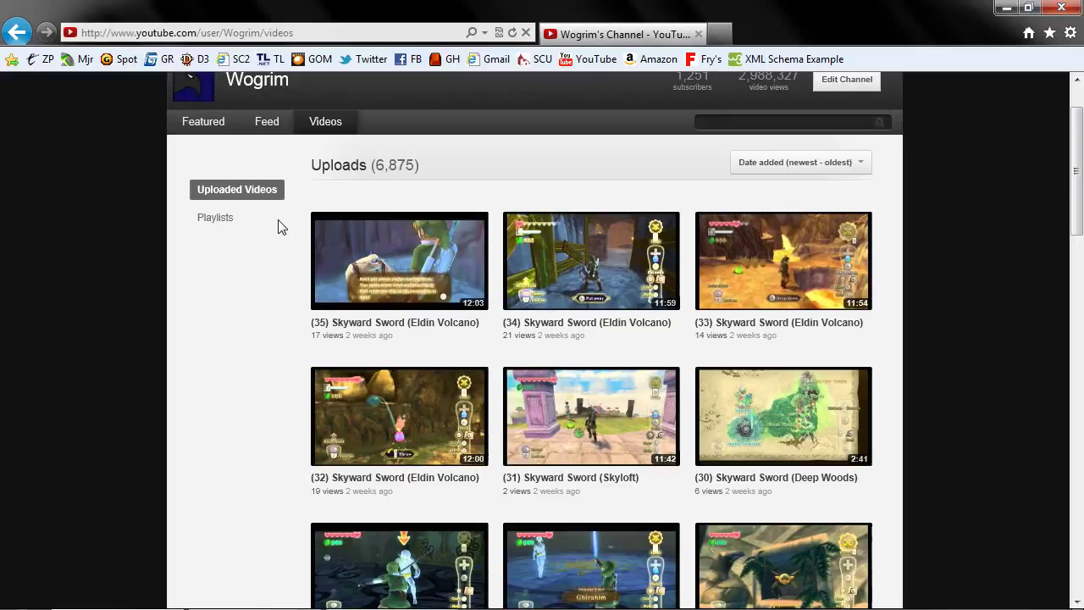
pyautogui.click(215, 218)
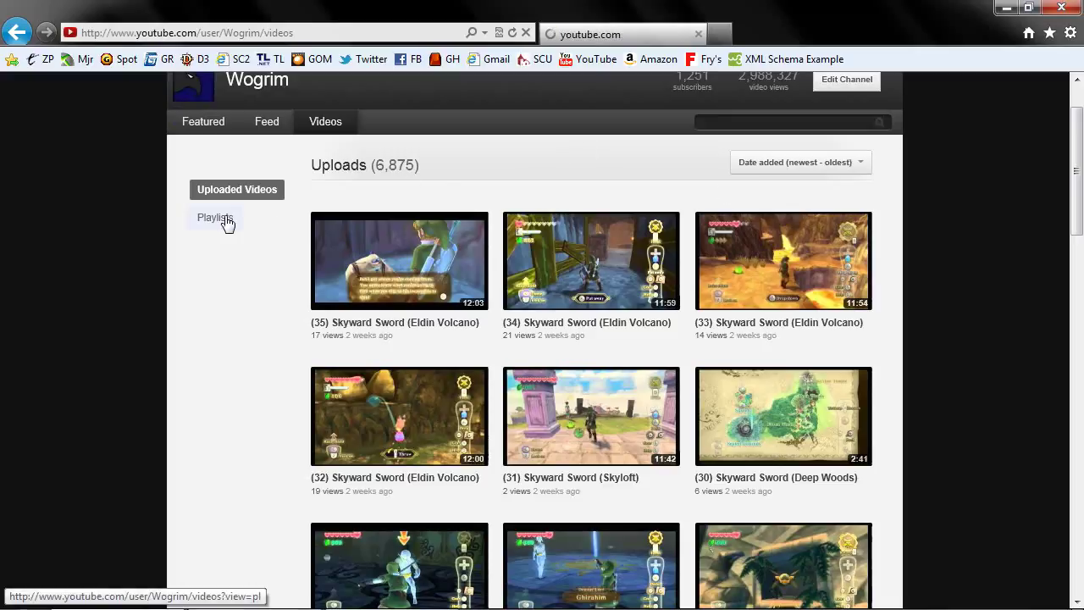
pyautogui.scroll(-2, 440, 304)
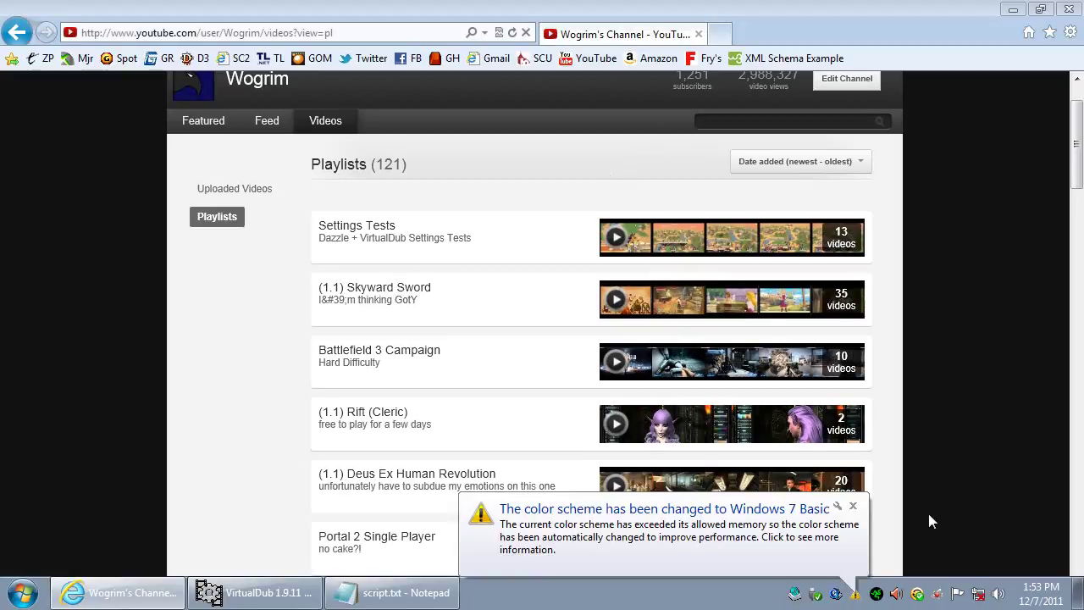
# - Close the colour-scheme notice and browse the Playlists (121) past Battlefield 3 Campaign and Deus Ex Human Revolution
pyautogui.click(853, 507)
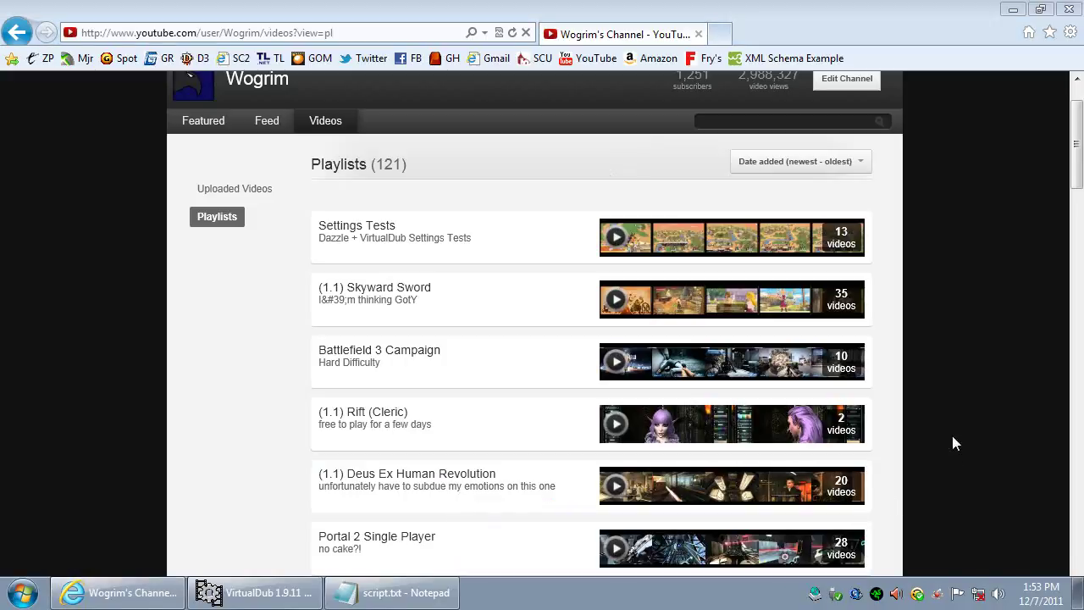
pyautogui.scroll(-2, 942, 365)
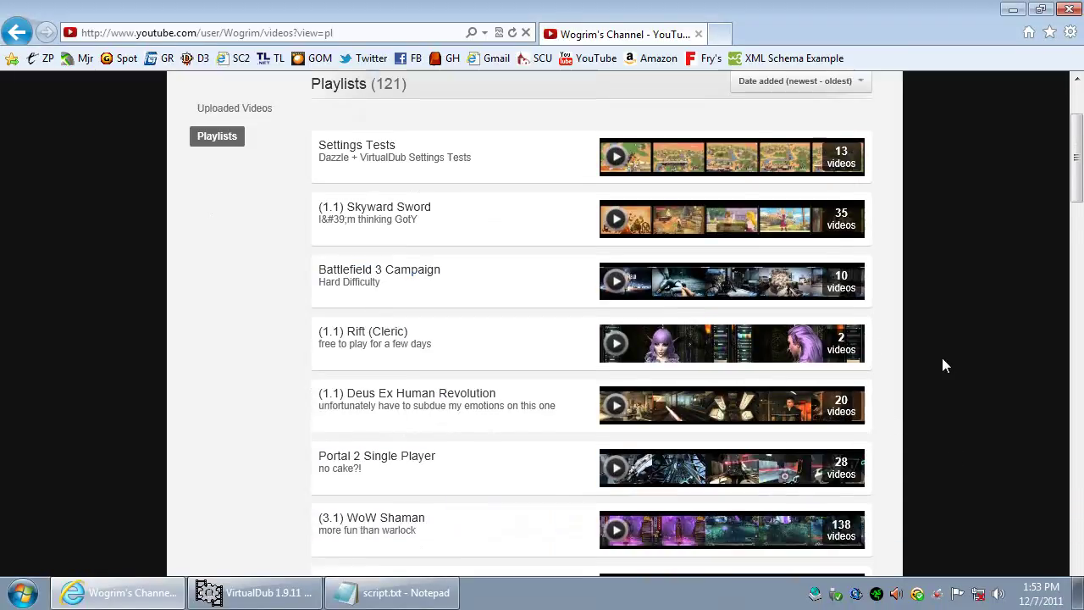
pyautogui.scroll(-6, 945, 365)
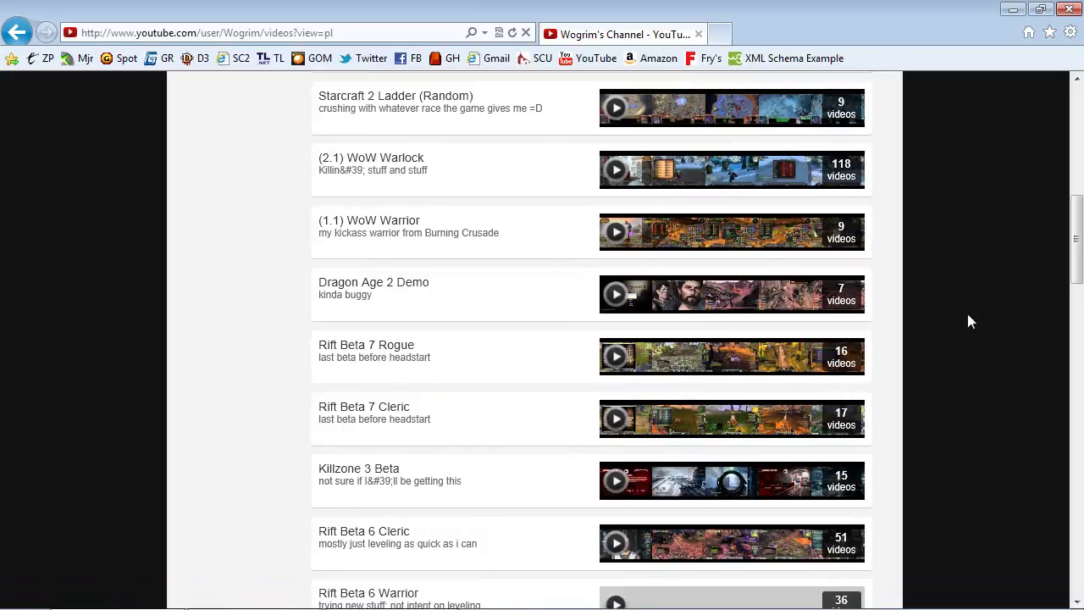
pyautogui.scroll(-3, 965, 315)
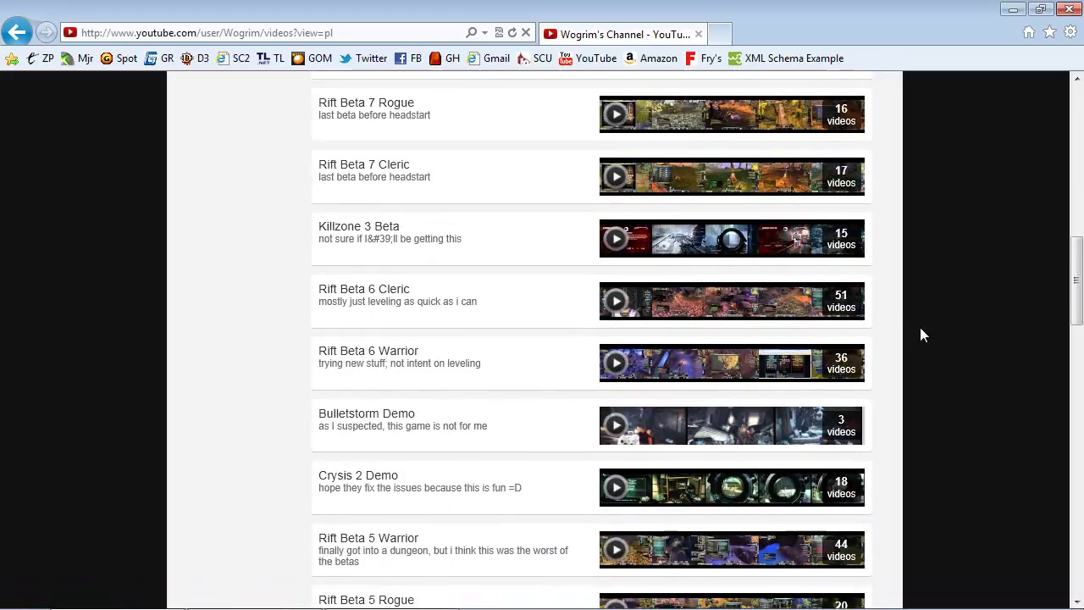
pyautogui.scroll(4, 919, 328)
pyautogui.scroll(7, 460, 351)
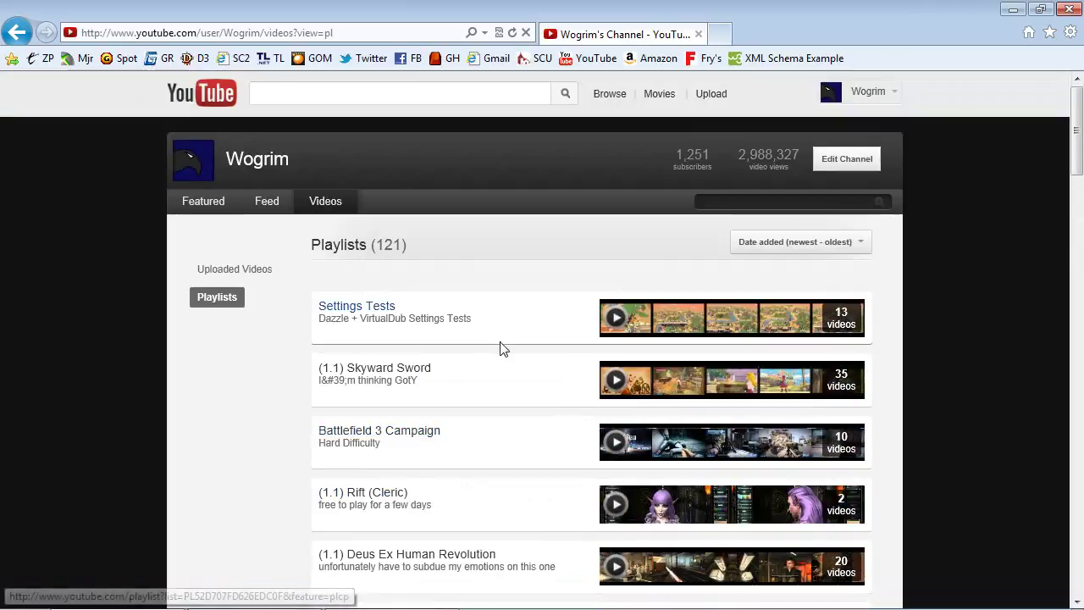
pyautogui.scroll(-1, 440, 380)
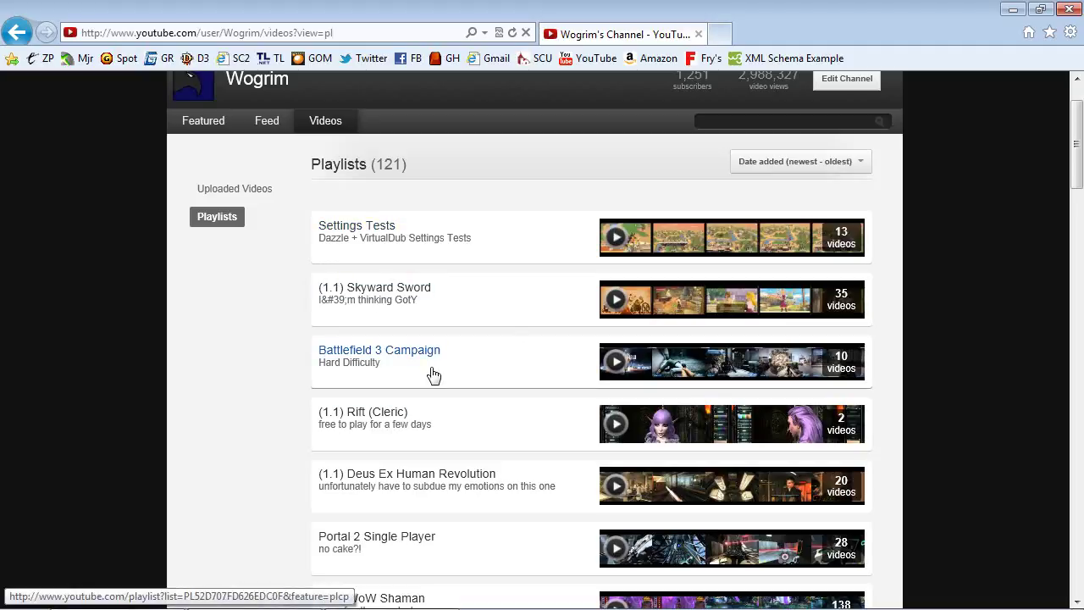
pyautogui.scroll(-4, 495, 354)
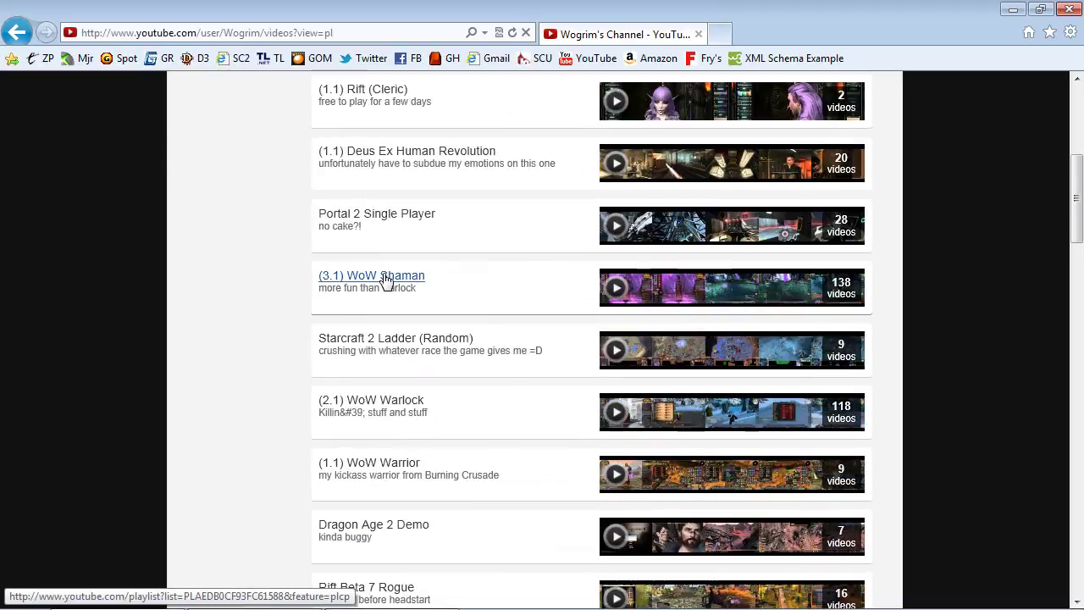
pyautogui.scroll(5, 390, 284)
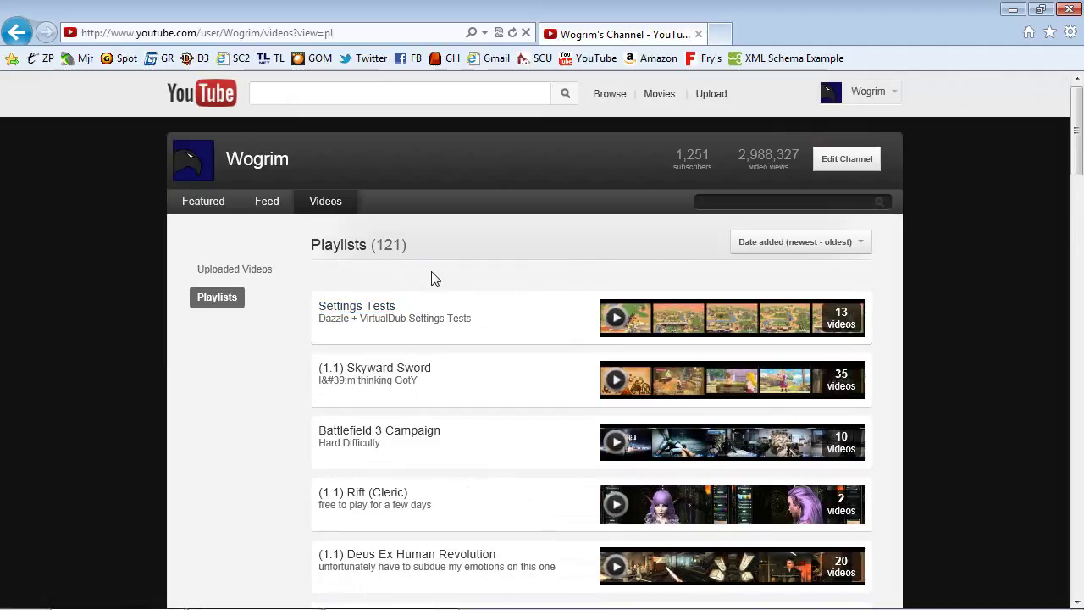
# - Open the channel's Featured page, browse its Recommended Playlists, and return to the top to the featured Skyward Sword (Pregame) video
pyautogui.click(209, 205)
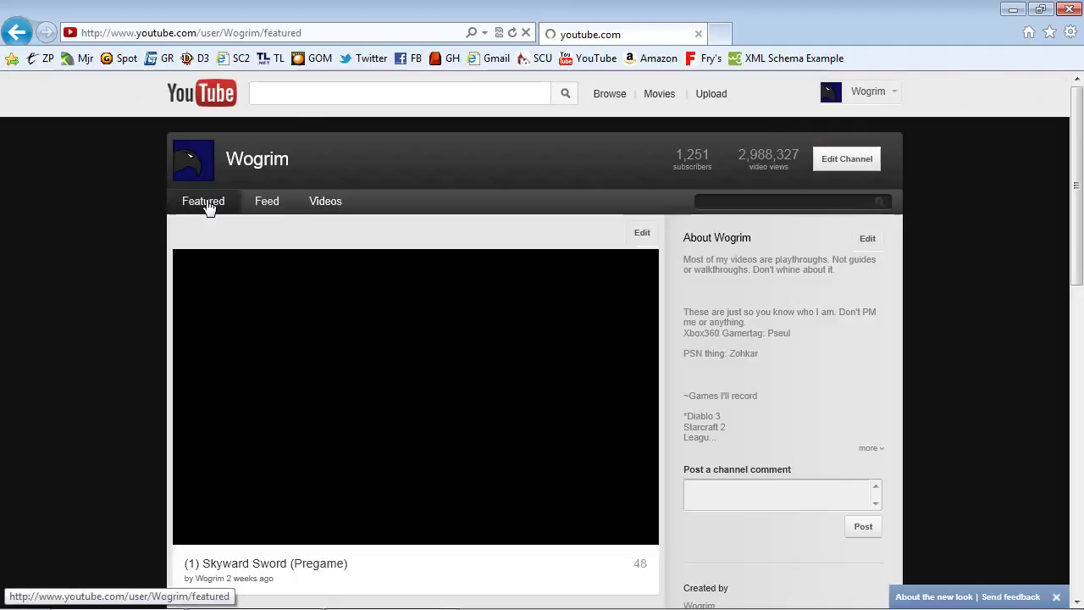
pyautogui.scroll(-4, 85, 283)
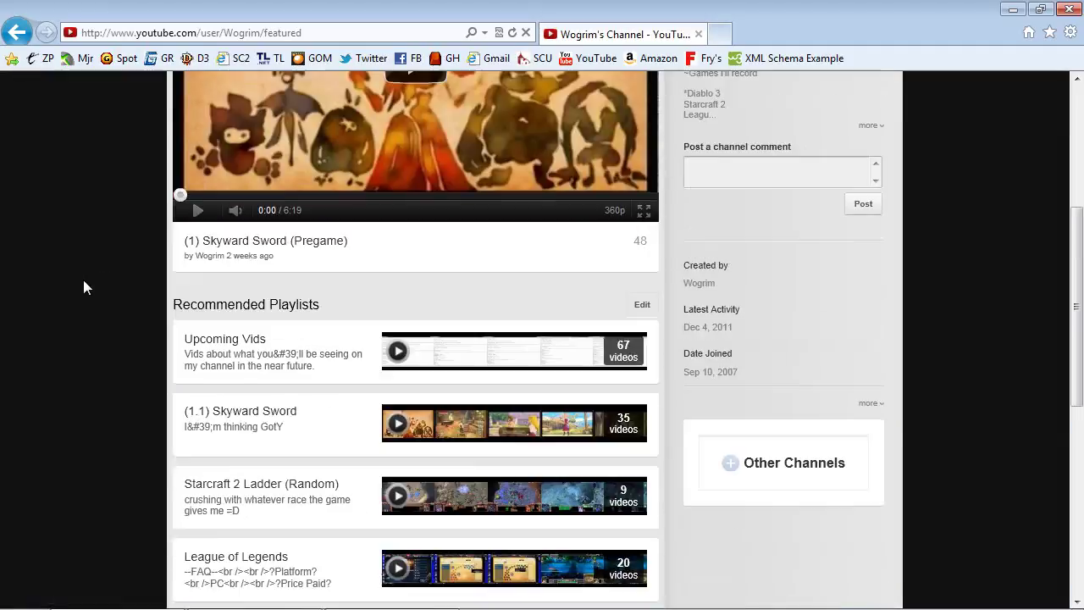
pyautogui.scroll(-1, 77, 236)
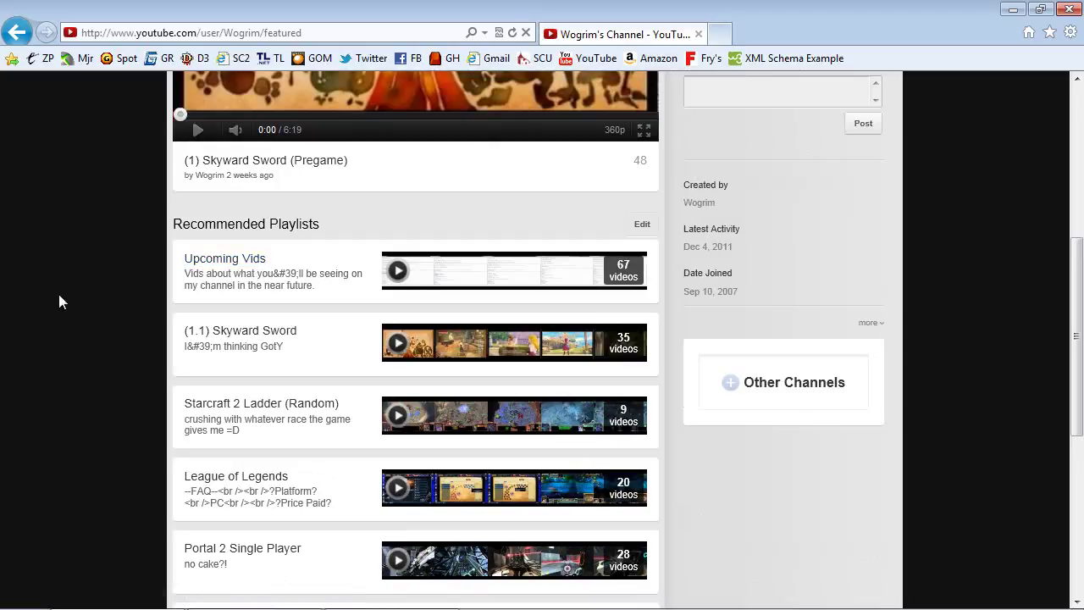
pyautogui.scroll(-1, 321, 259)
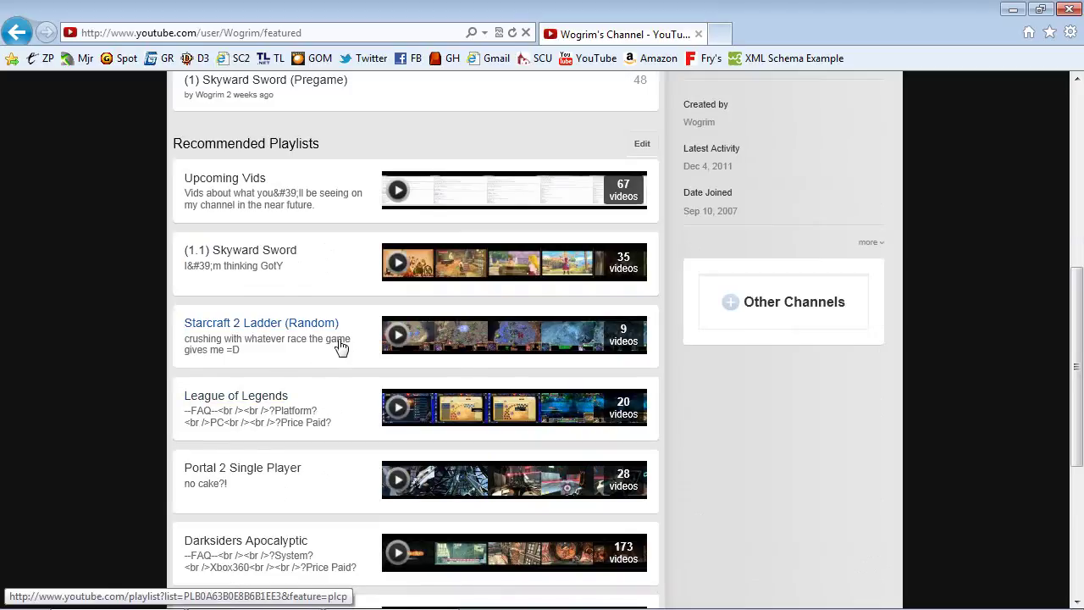
pyautogui.scroll(-3, 327, 387)
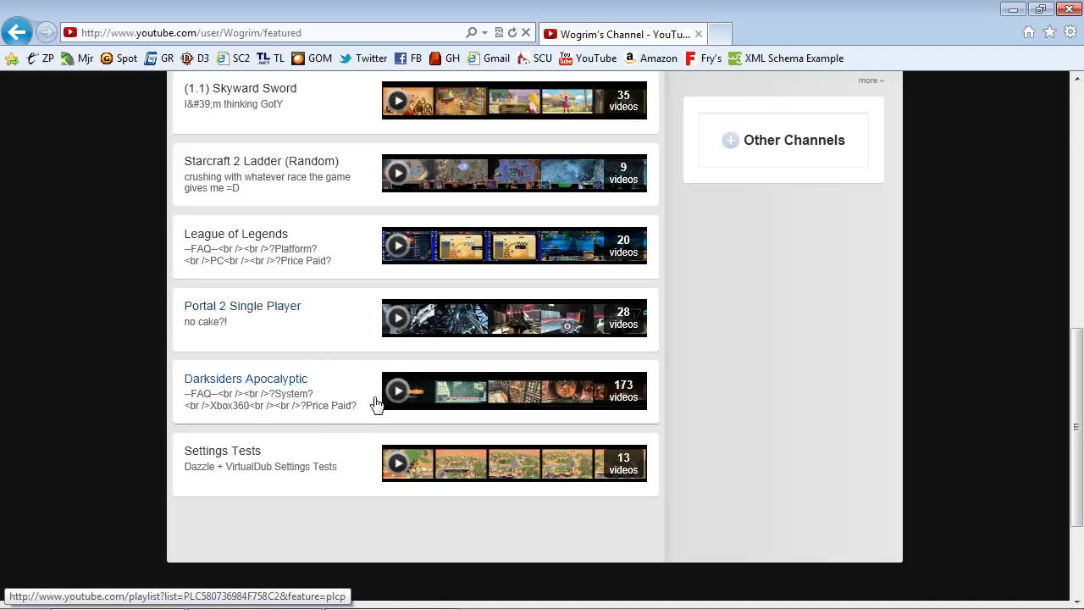
pyautogui.moveTo(381, 400)
pyautogui.moveTo(485, 403)
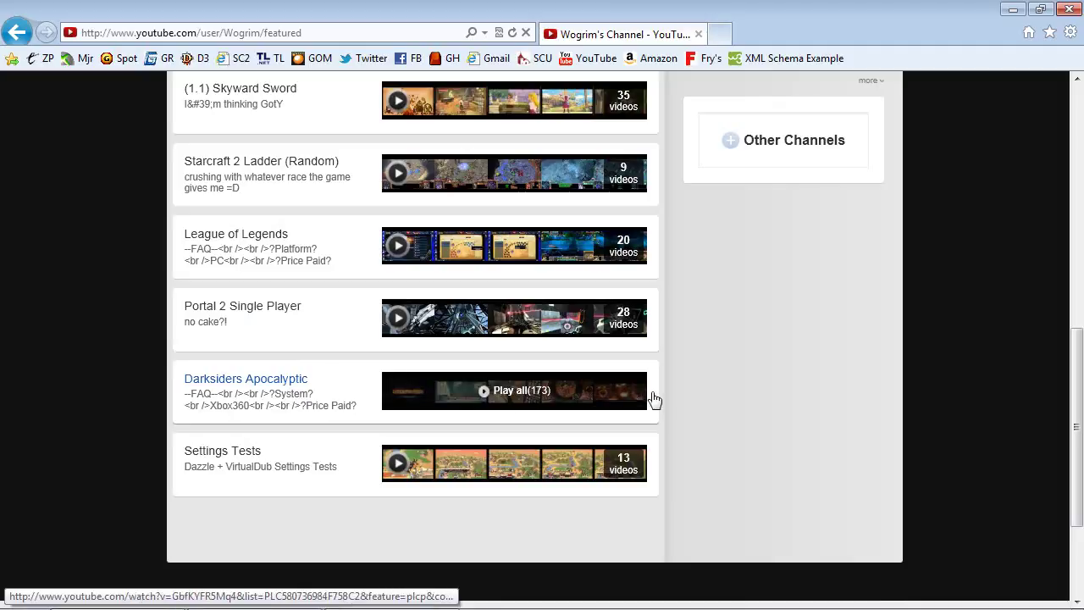
pyautogui.scroll(1, 366, 412)
pyautogui.scroll(7, 365, 411)
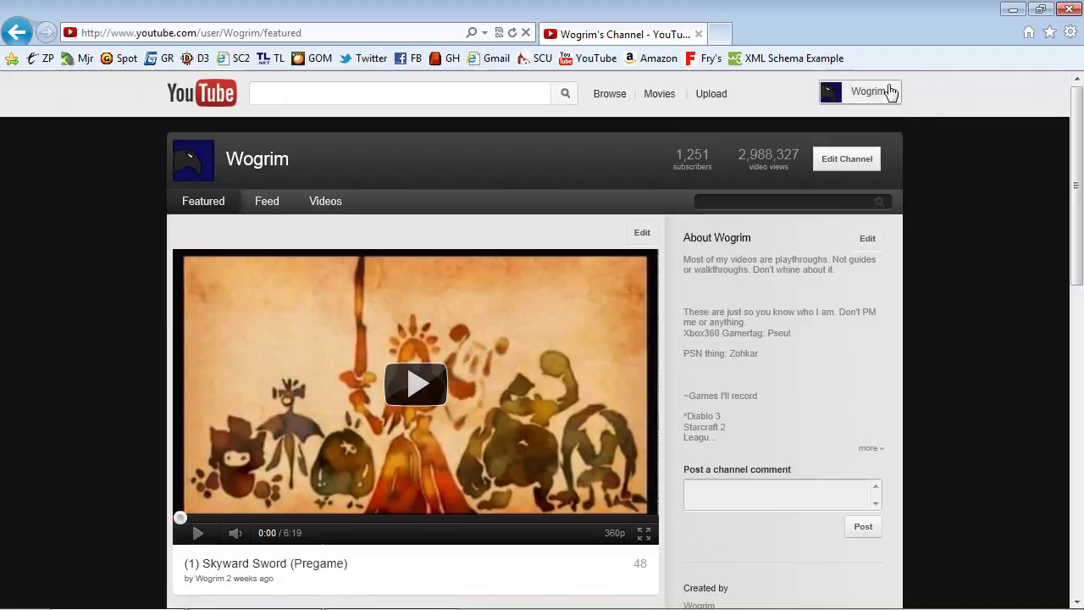
# - Close the browser window showing the YouTube channel page
pyautogui.moveTo(19, 603)
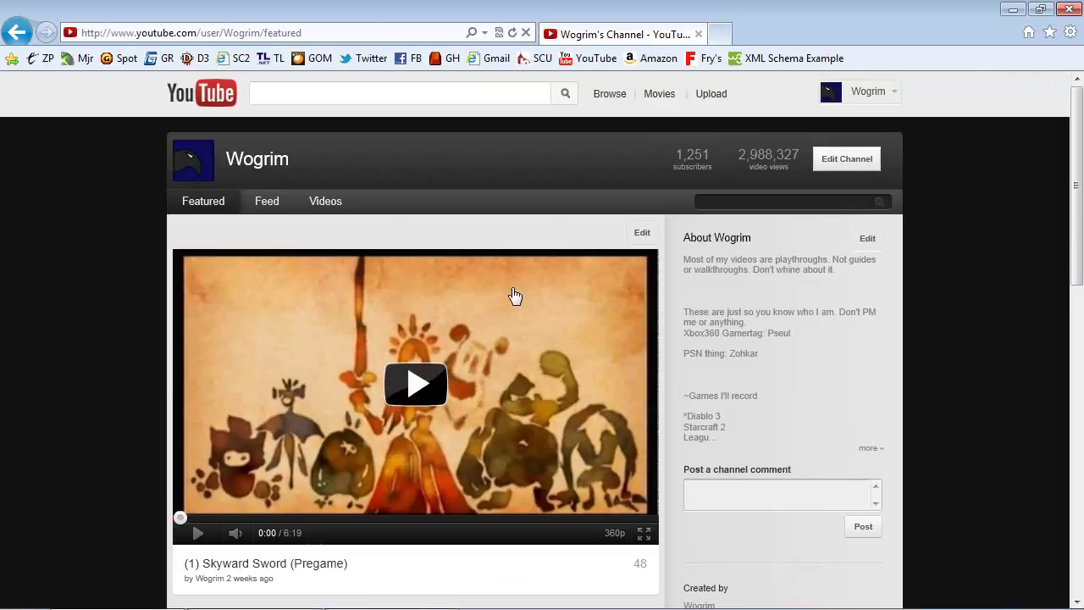
pyautogui.scroll(-3, 889, 415)
pyautogui.scroll(3, 911, 403)
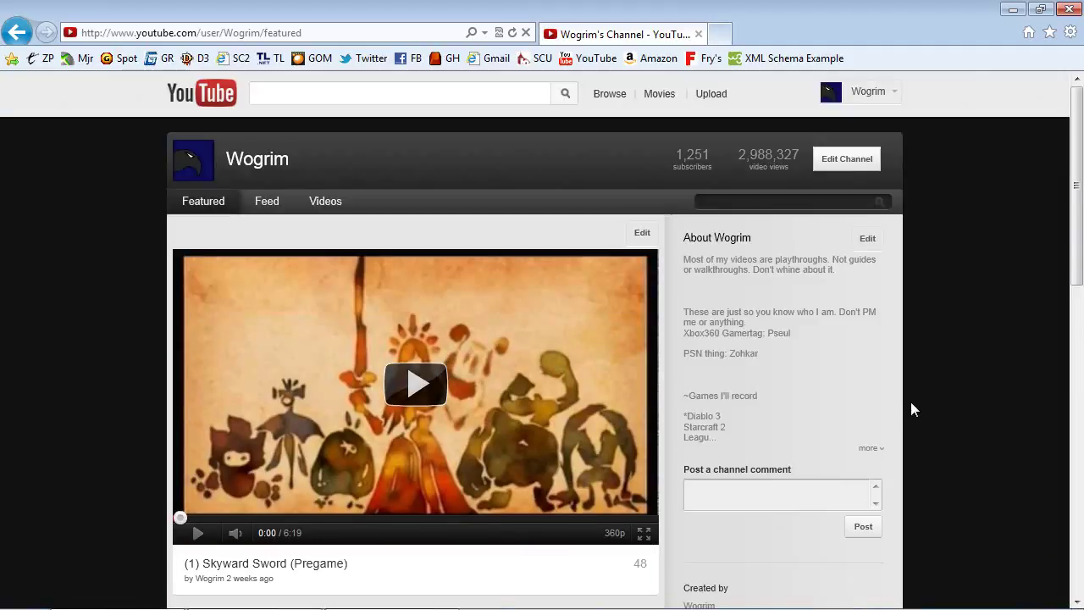
pyautogui.click(1069, 9)
# - Restore VirtualDub's capture window, still recording to 30.avi, from the taskbar
pyautogui.click(173, 593)
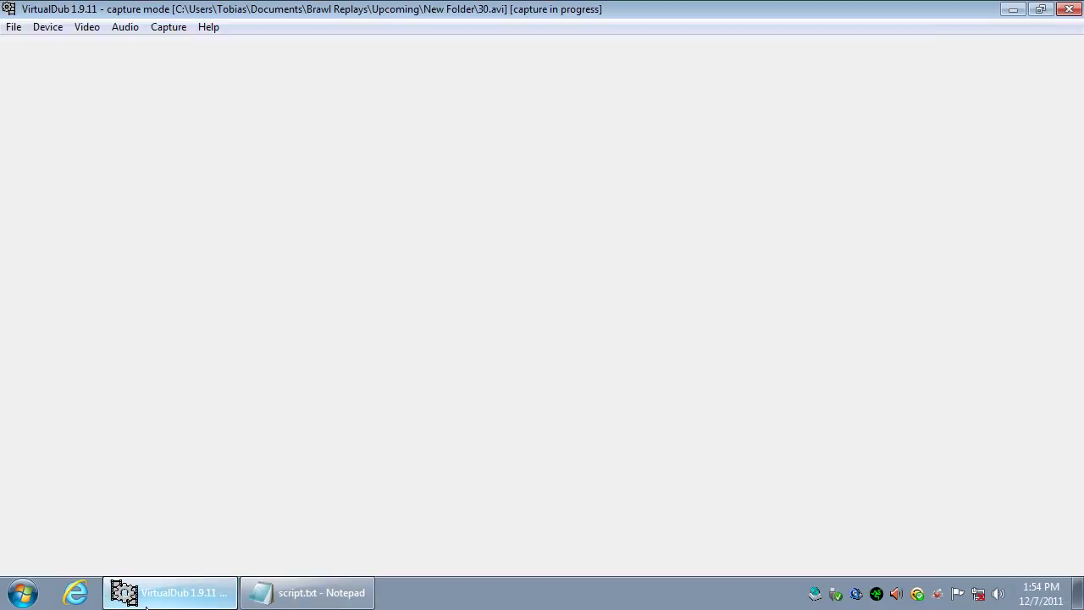